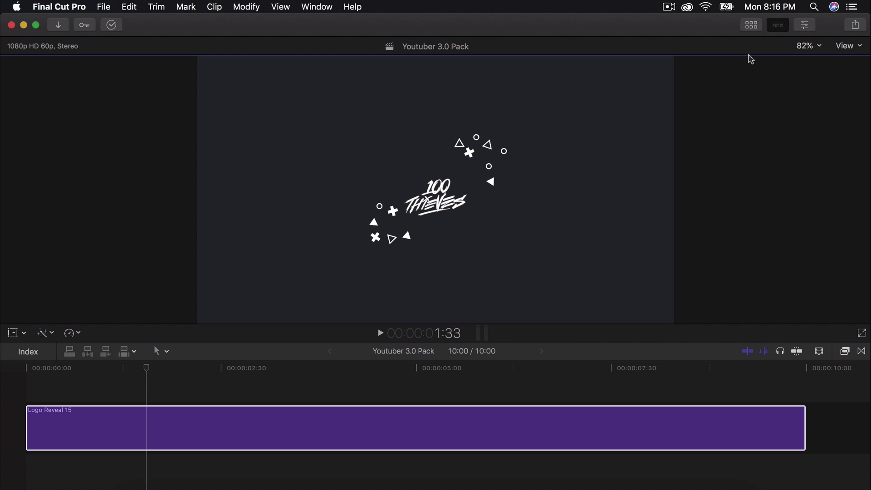
- Show the library browser with the DigitalProducts669 event and the Youtuber 3.0 Pack project
click(750, 25)
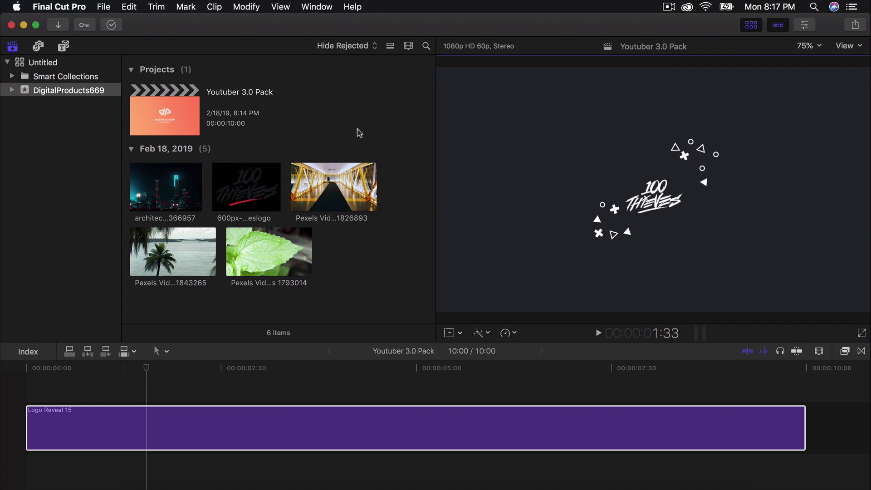
- Select Logo Reveal 15, hide the browser, and play it through to the 100 Thieves logo
click(68, 426)
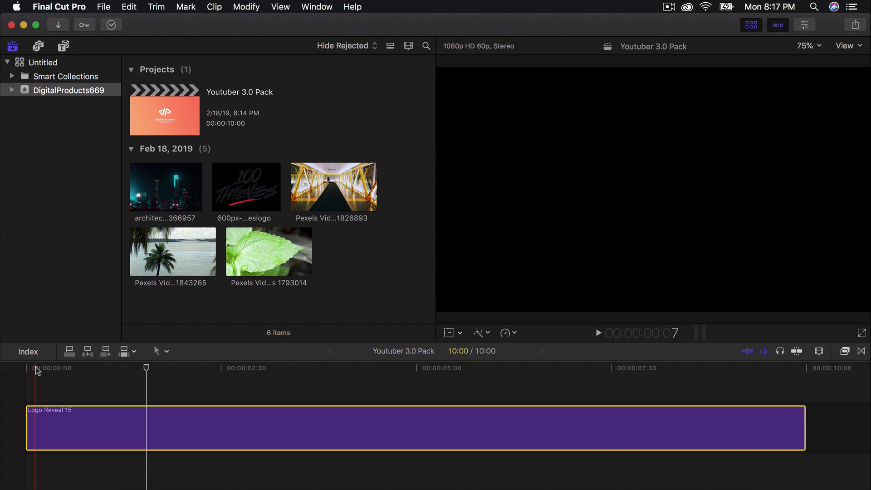
click(751, 25)
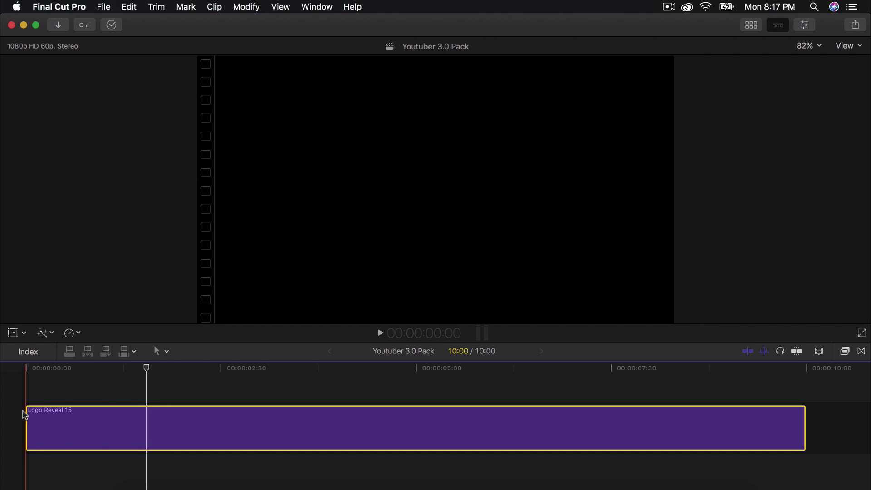
key(space)
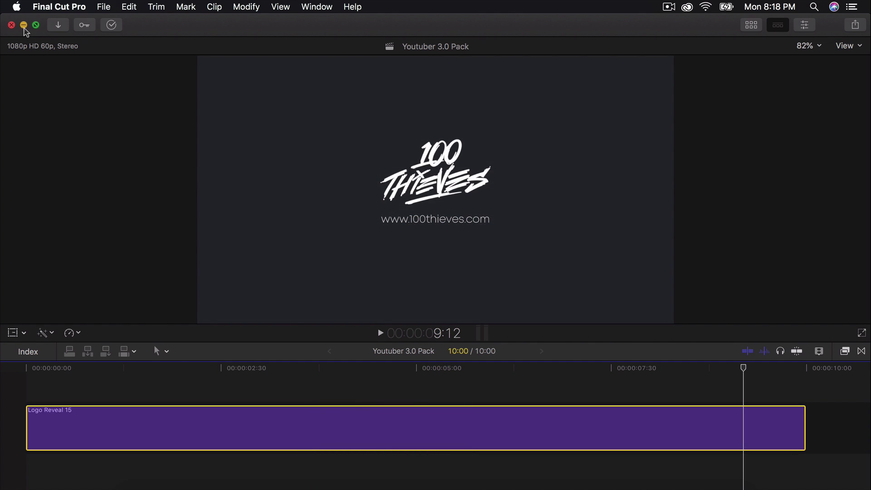
- Minimize Final Cut Pro and open Readme.pdf from The Youtuber Pack 3.0 › Help Documentation
click(24, 25)
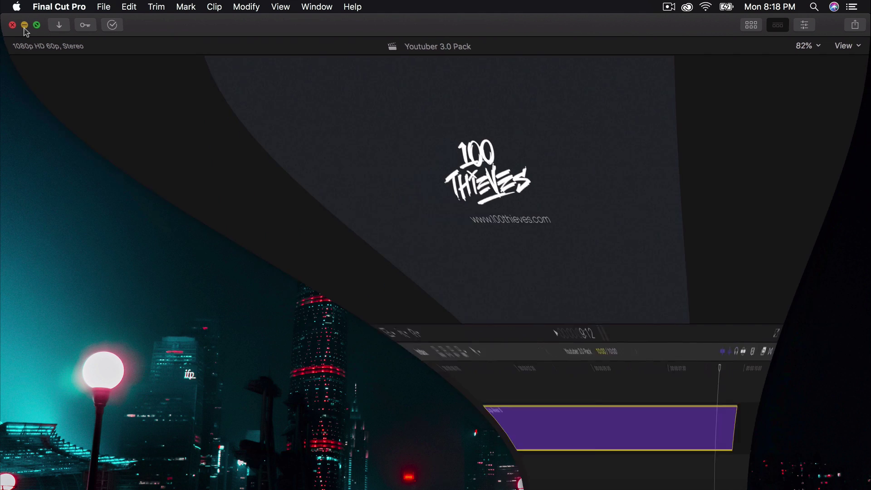
click(686, 69)
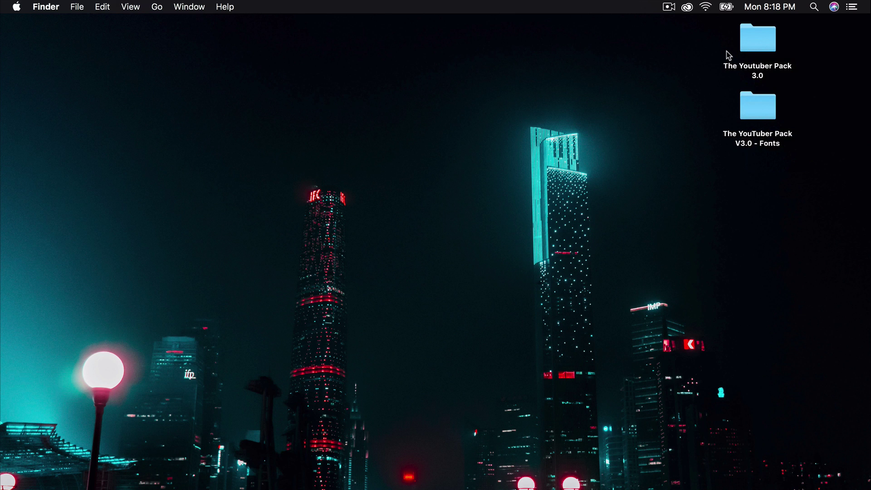
click(757, 45)
double_click(750, 47)
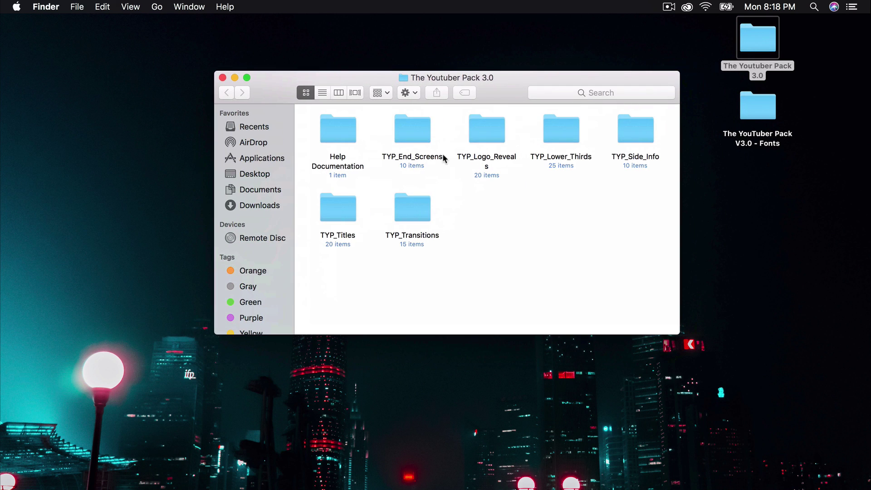
double_click(335, 135)
double_click(329, 119)
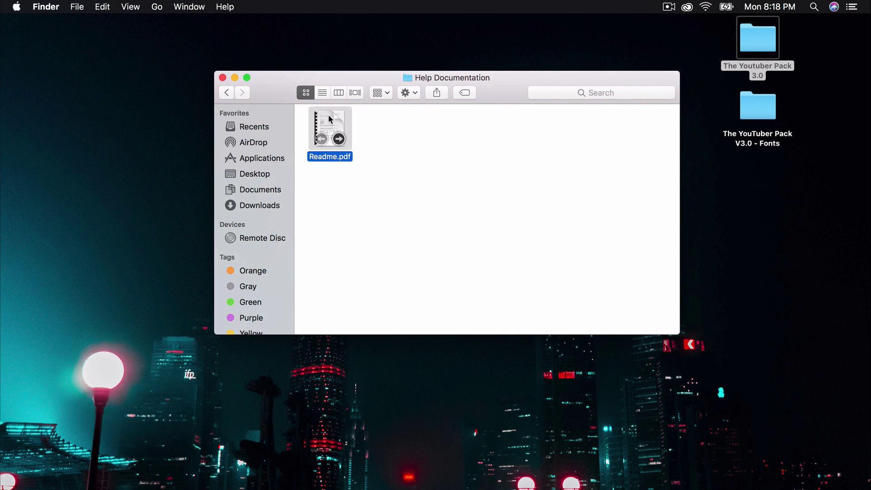
- Scroll page 2 of Readme.pdf down to the font download list and its Dropbox link
scroll(399, 167, up, 2)
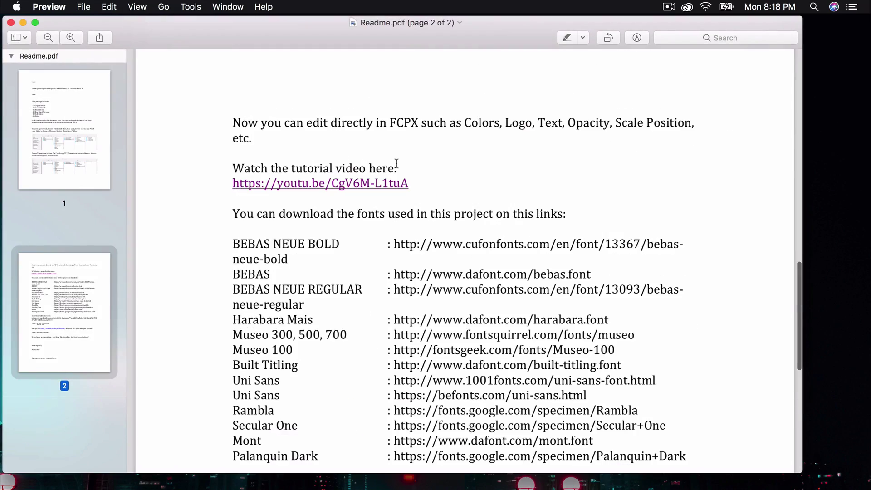
scroll(306, 210, down, 5)
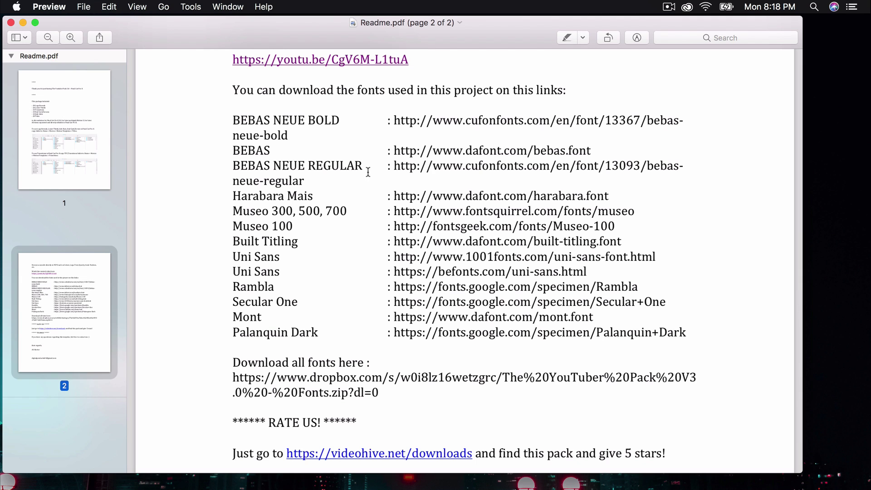
scroll(368, 171, down, 3)
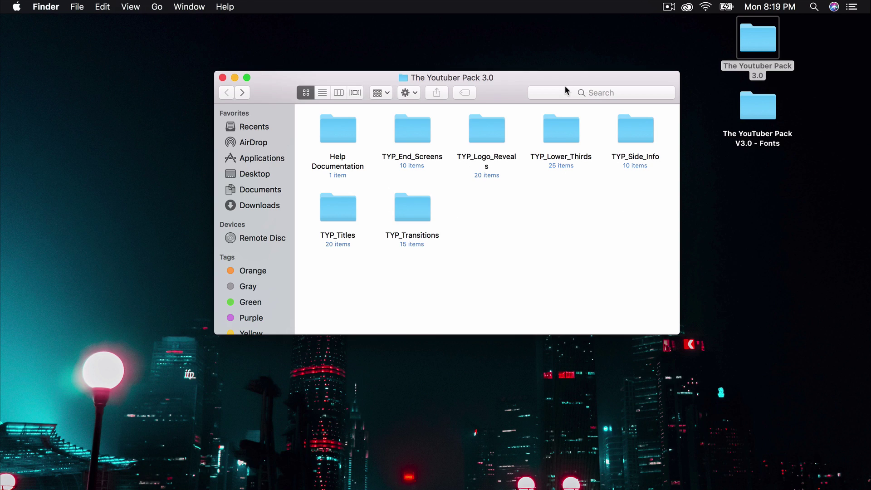
- Open a new Finder window showing the home folder
drag(491, 81, 491, 58)
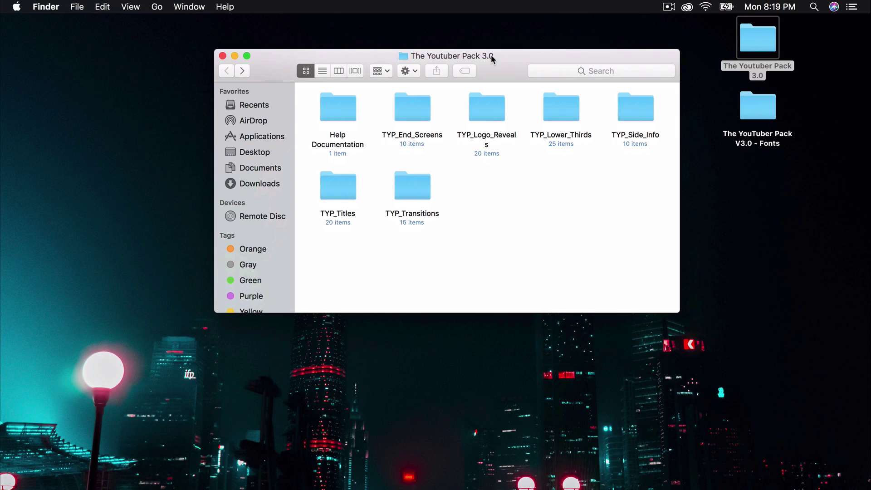
click(76, 7)
click(75, 21)
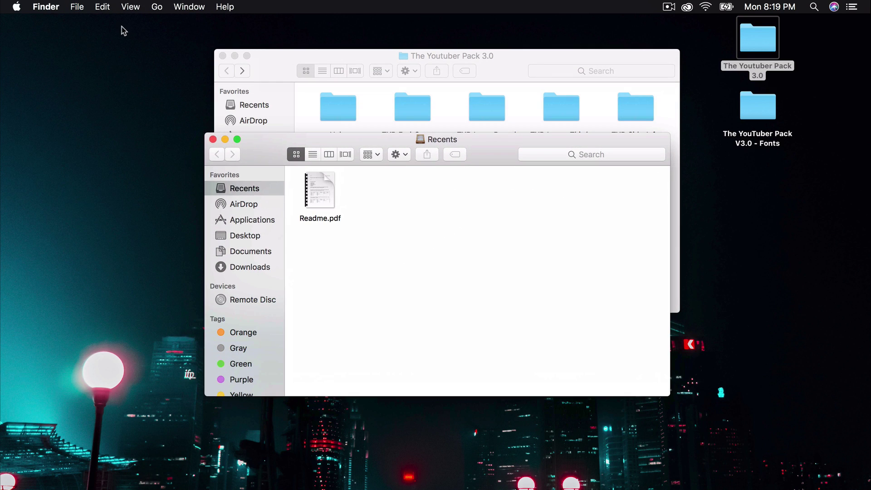
click(156, 7)
mouse_move(189, 6)
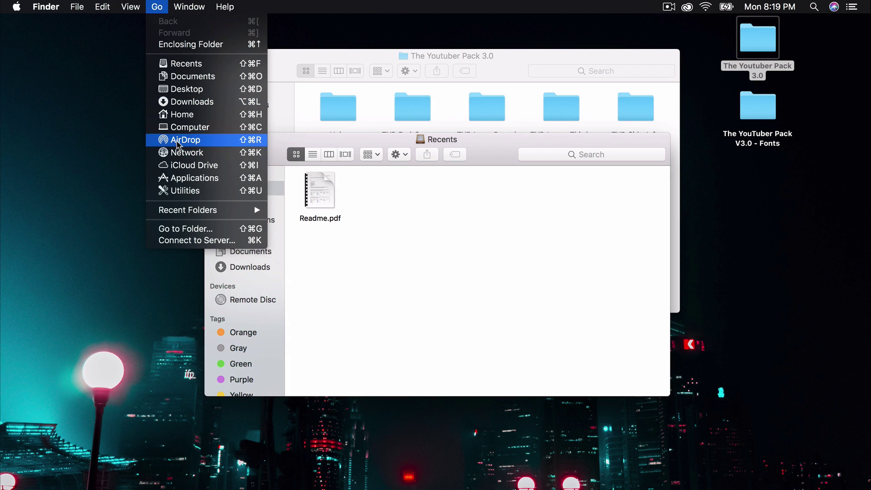
click(235, 117)
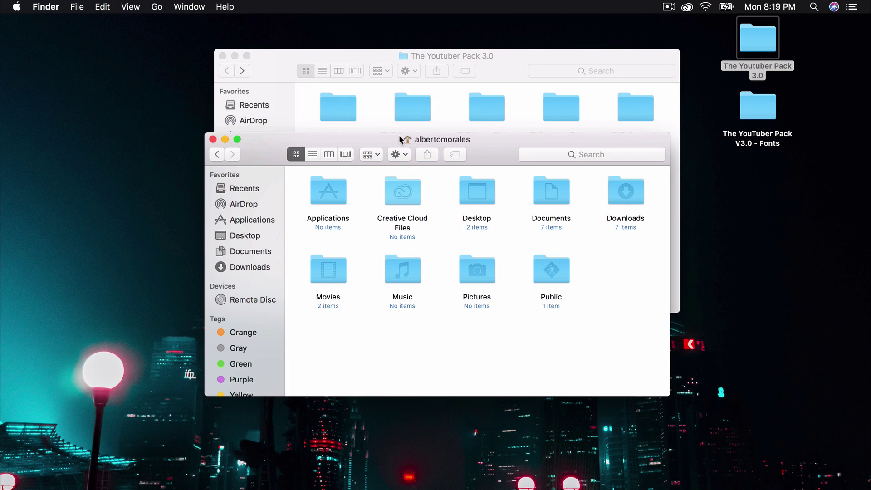
- Navigate to Movies › Motion Templates and point out its Titles and Transitions folders
drag(393, 141, 217, 191)
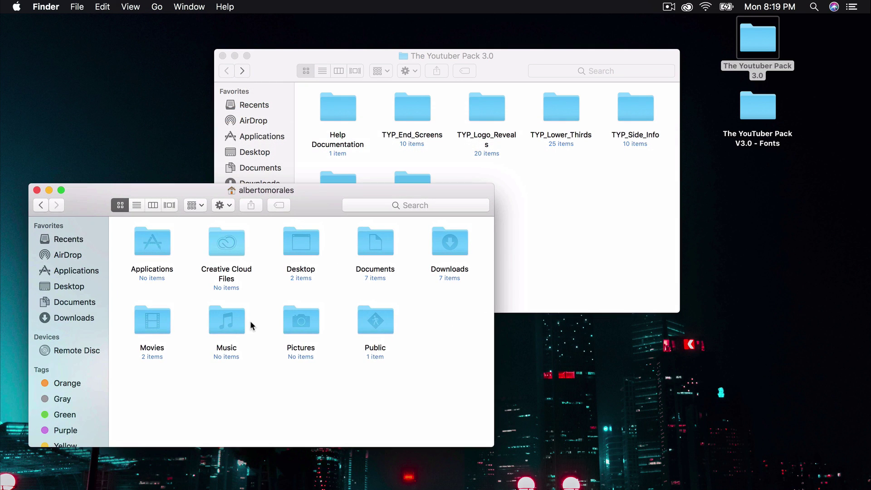
double_click(152, 320)
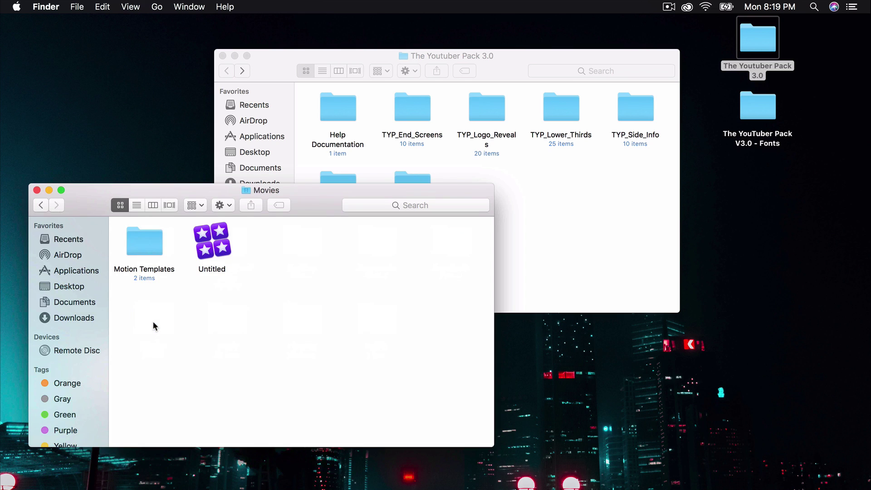
double_click(142, 238)
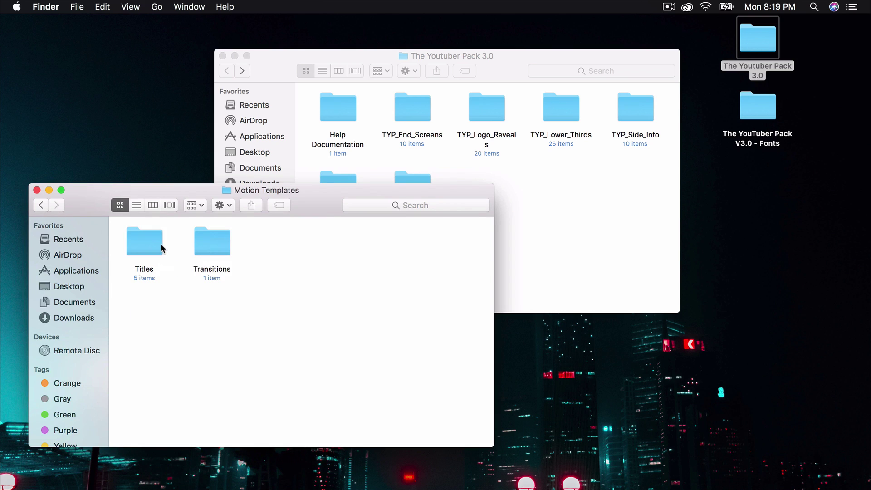
click(144, 241)
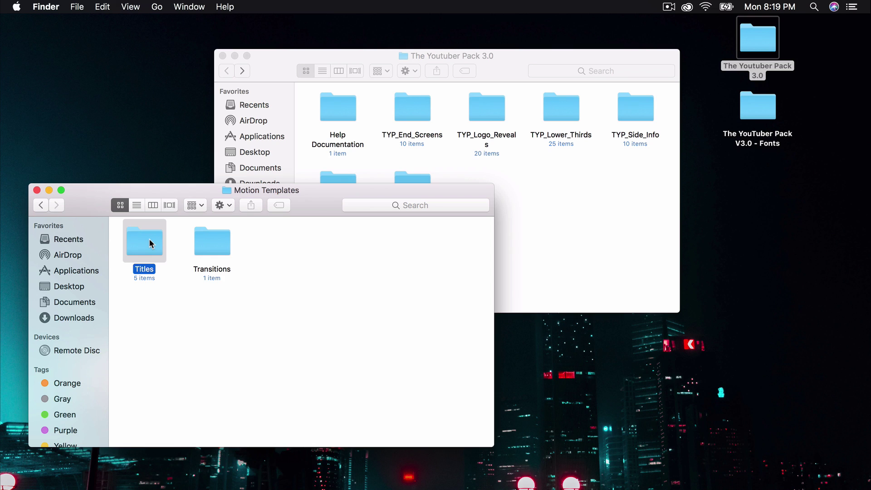
click(224, 247)
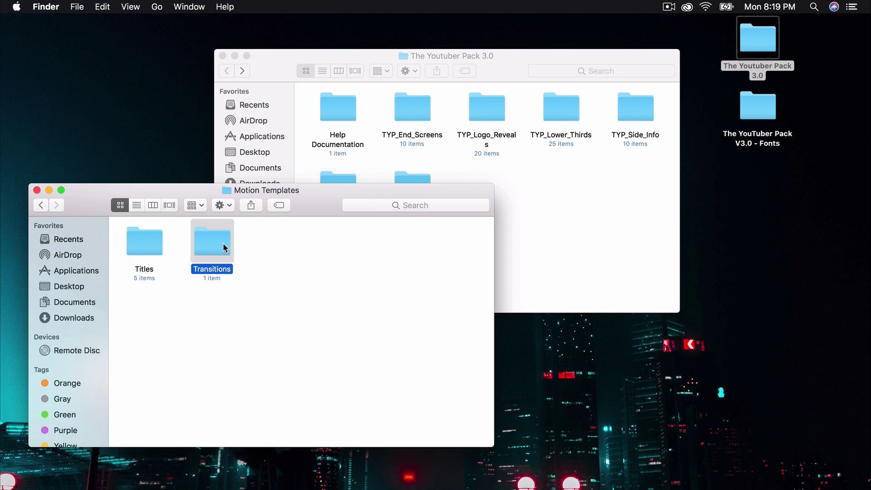
click(292, 304)
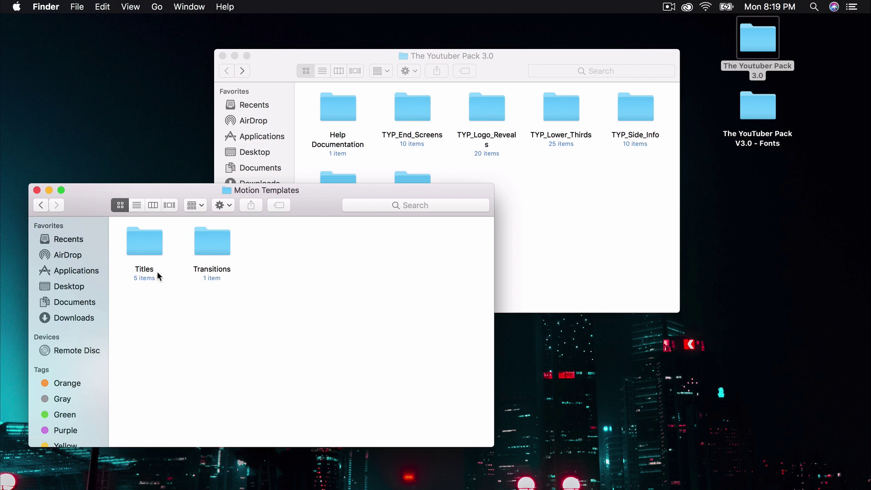
- View the Titles folder's Get Info details, then close the Info window
click(147, 245)
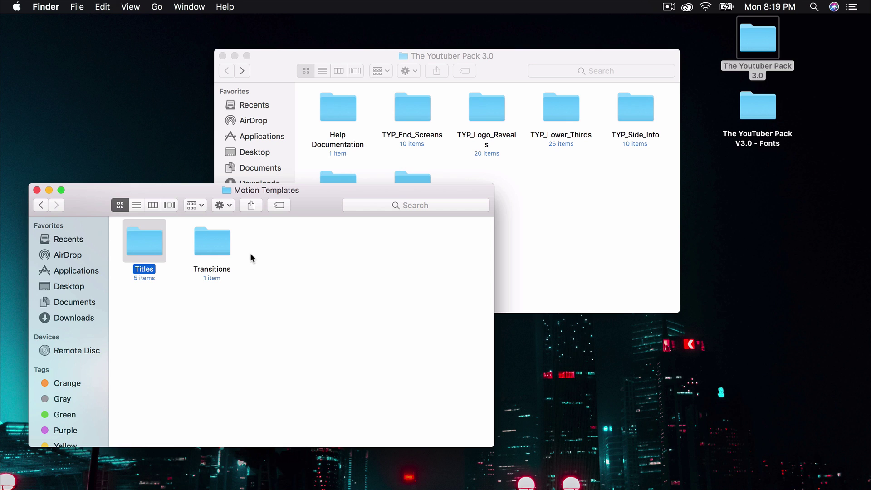
drag(251, 254, 145, 252)
click(286, 345)
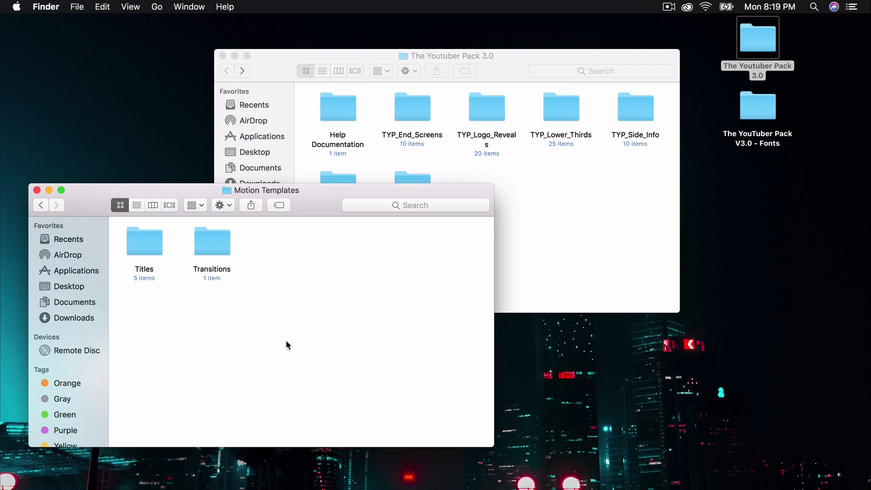
right_click(154, 243)
click(197, 285)
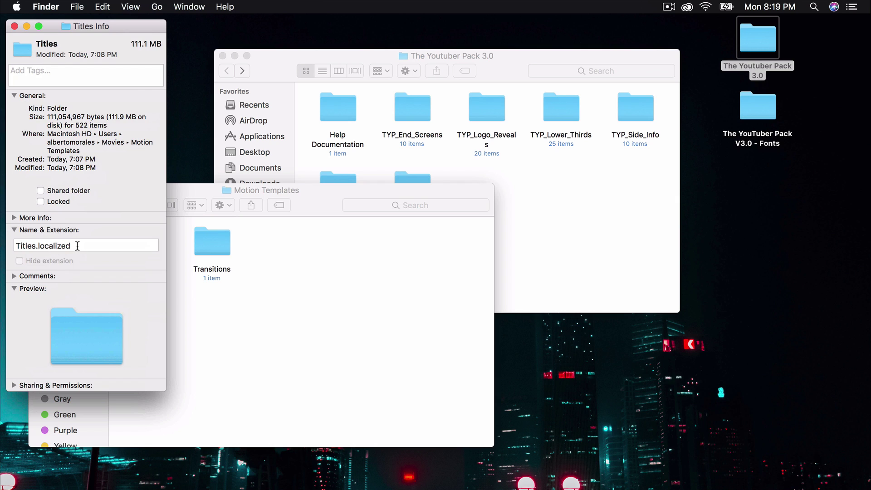
click(14, 26)
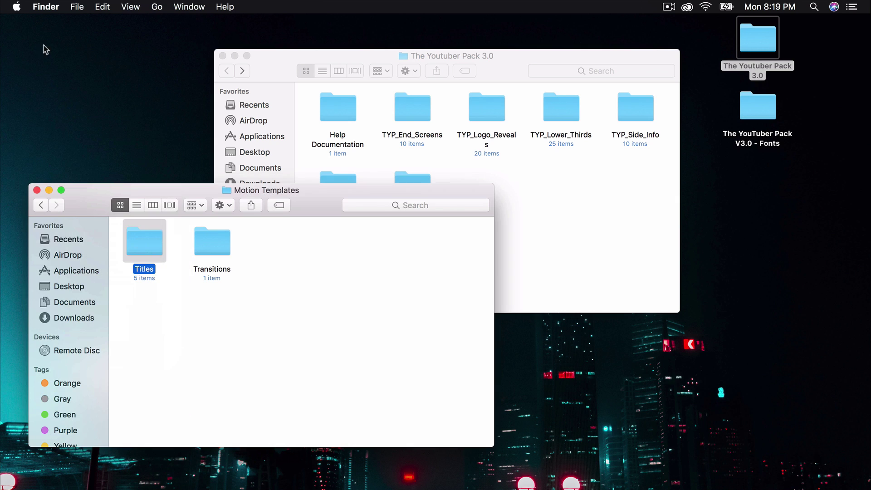
- Move the Motion Templates window down and to the right
click(208, 239)
click(318, 250)
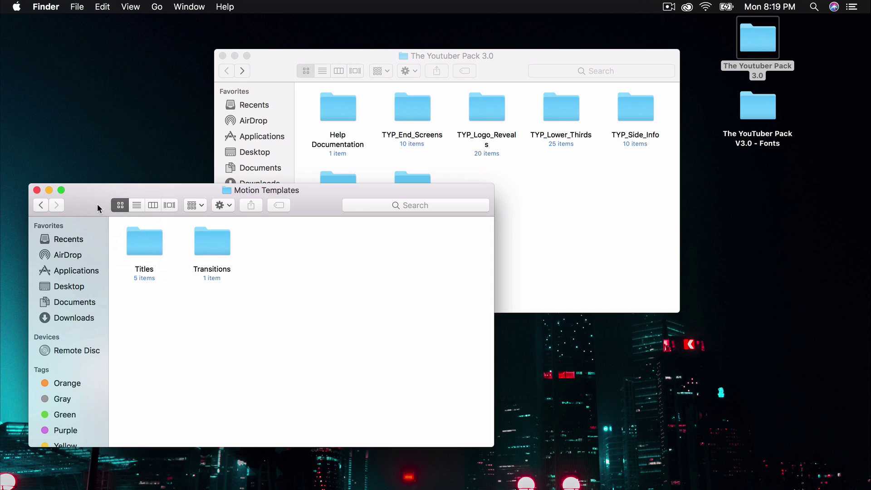
drag(76, 195, 155, 213)
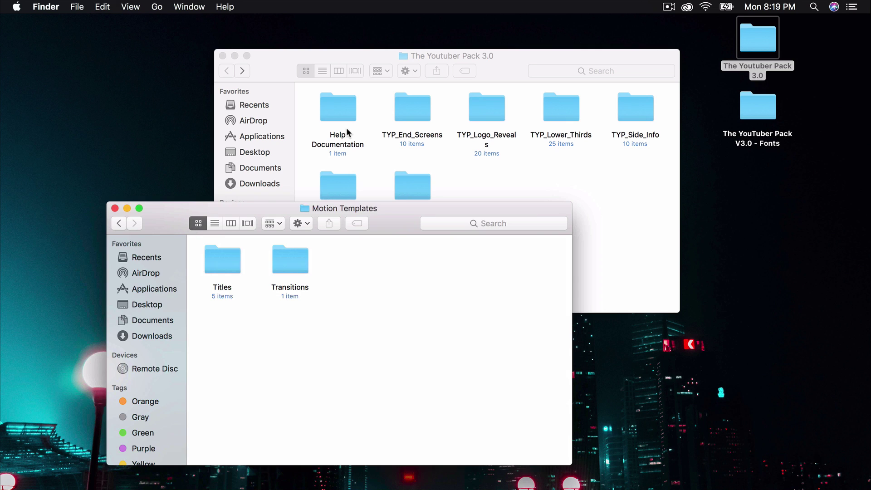
- Select the five TYP title folders and show dragging them into Motion Templates › Titles
drag(485, 63, 550, 40)
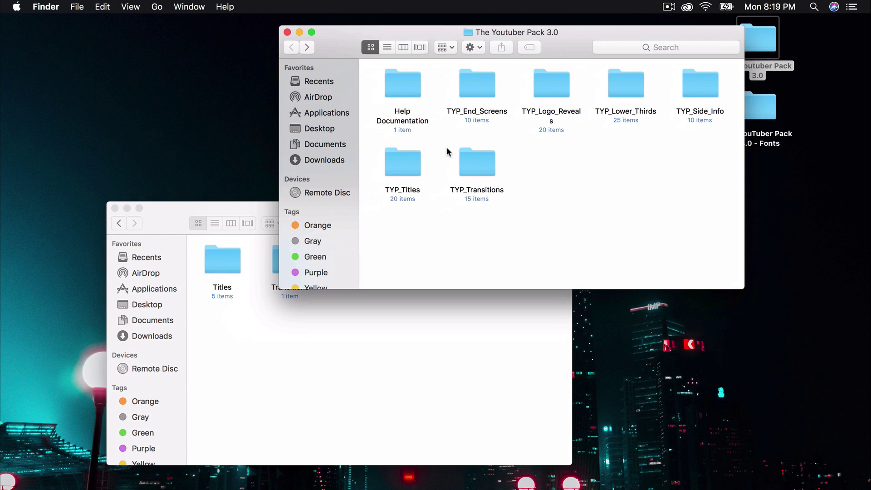
click(471, 80)
super+click(550, 86)
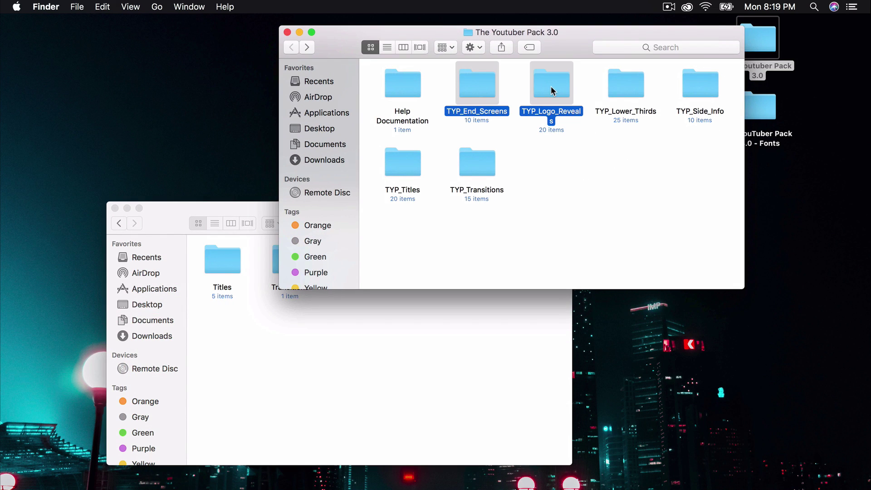
super+click(622, 81)
super+click(712, 84)
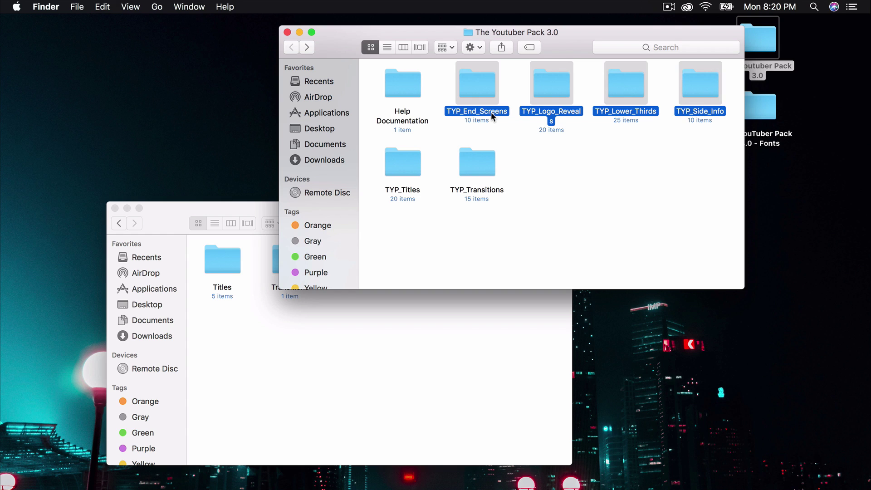
super+click(394, 157)
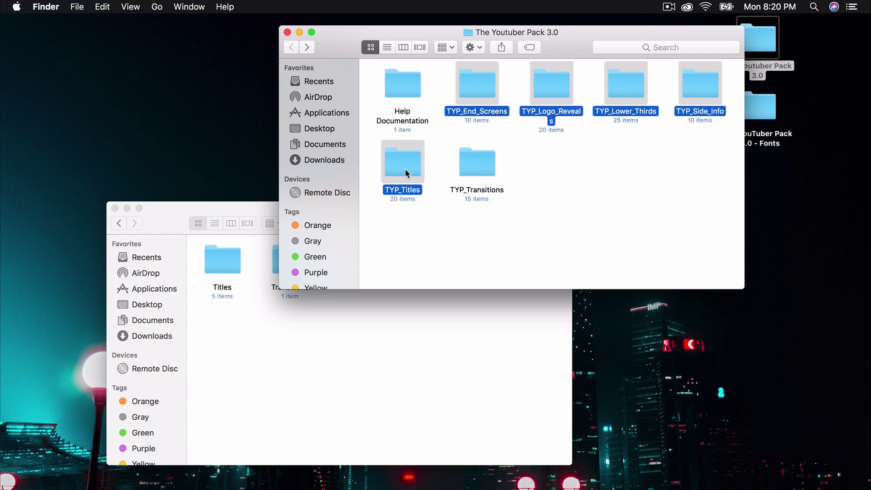
mouse_move(405, 167)
mouse_down()
mouse_move(253, 185)
mouse_move(224, 272)
mouse_move(402, 159)
mouse_up()
- Point out TYP_Transitions, then close the Motion Templates and Youtuber Pack windows
click(378, 345)
click(472, 165)
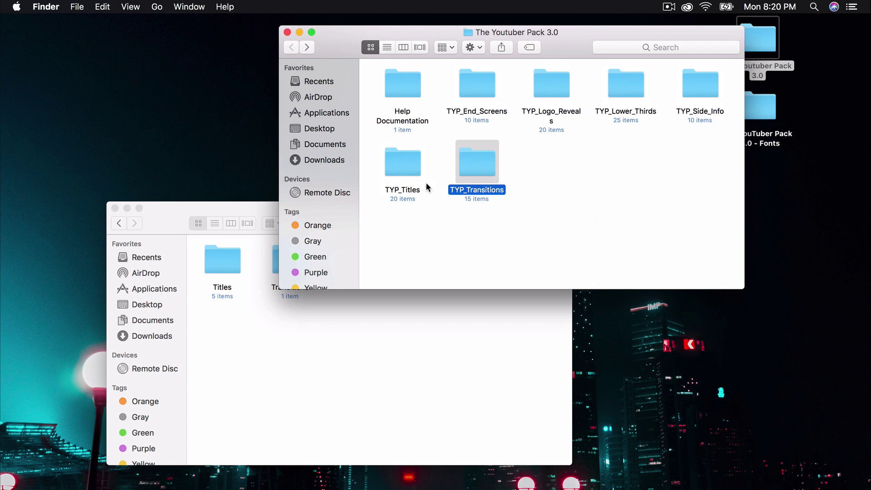
click(328, 323)
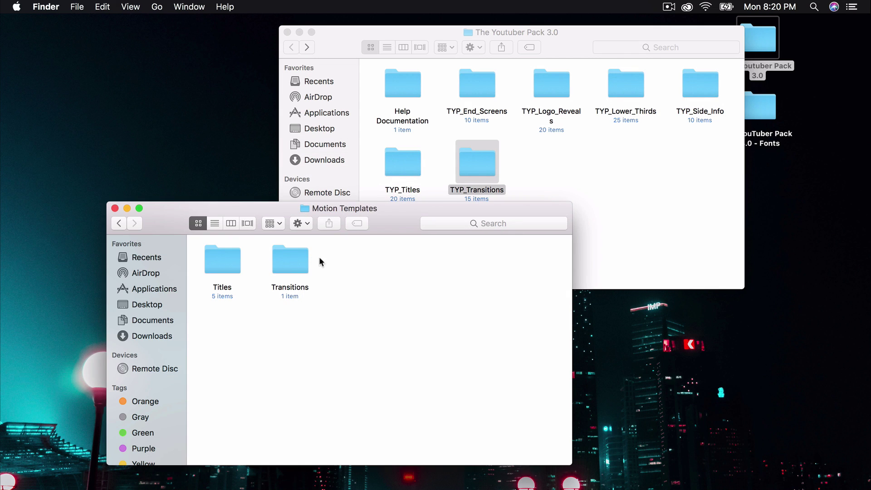
drag(381, 210, 309, 207)
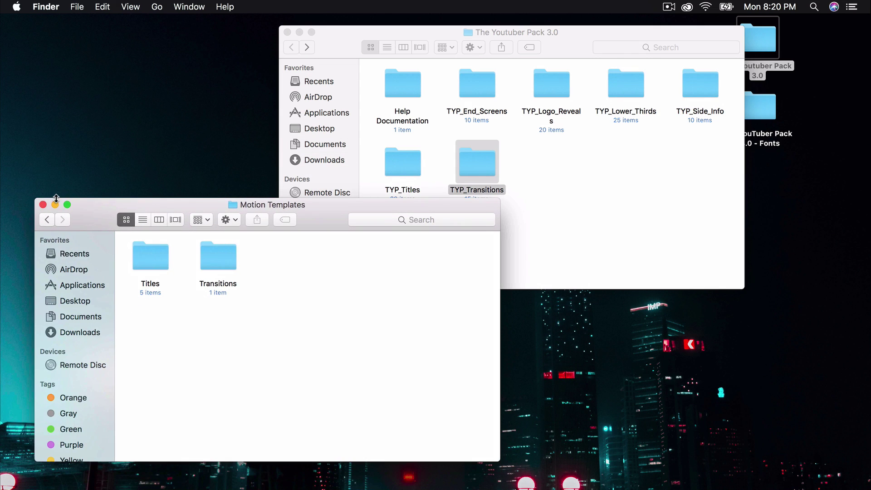
click(42, 204)
click(287, 32)
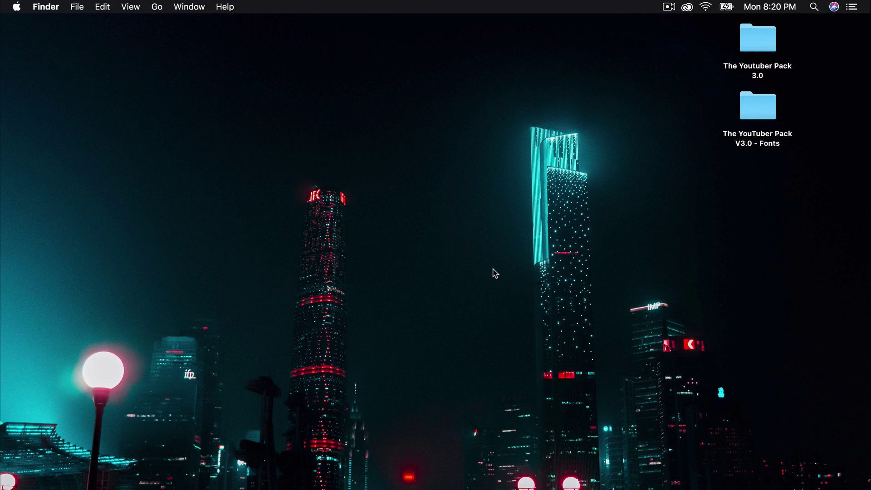
- Return to Final Cut Pro, show the inspector, and delete the Logo Reveal 15 clip from the timeline
click(589, 483)
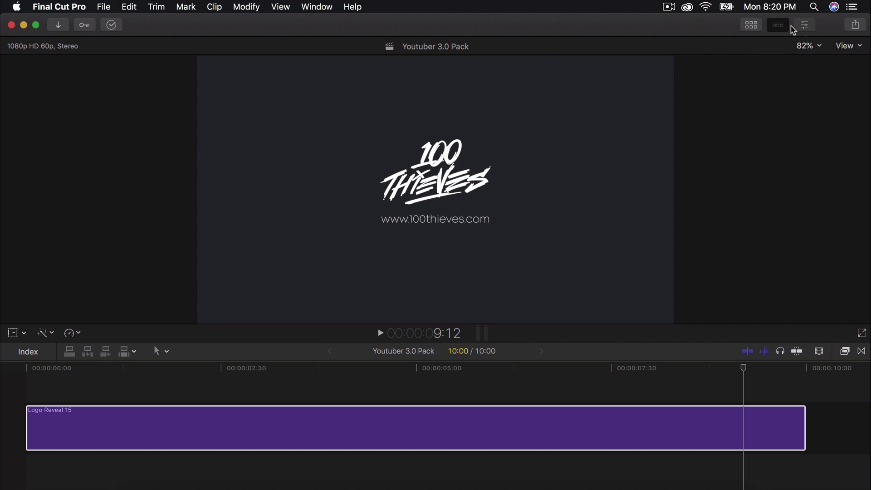
key(super+4)
click(751, 24)
key(Delete)
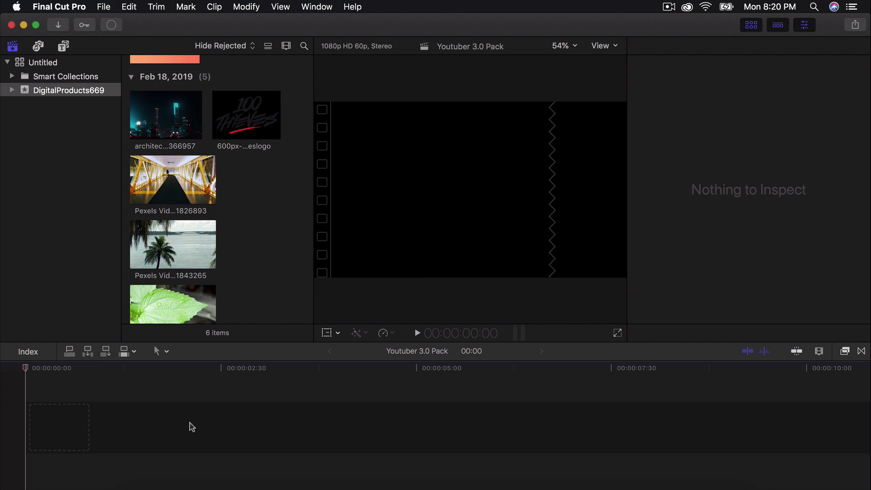
- In Titles and Generators, browse the TYP_End_Screens category and select End Screen 01
click(63, 46)
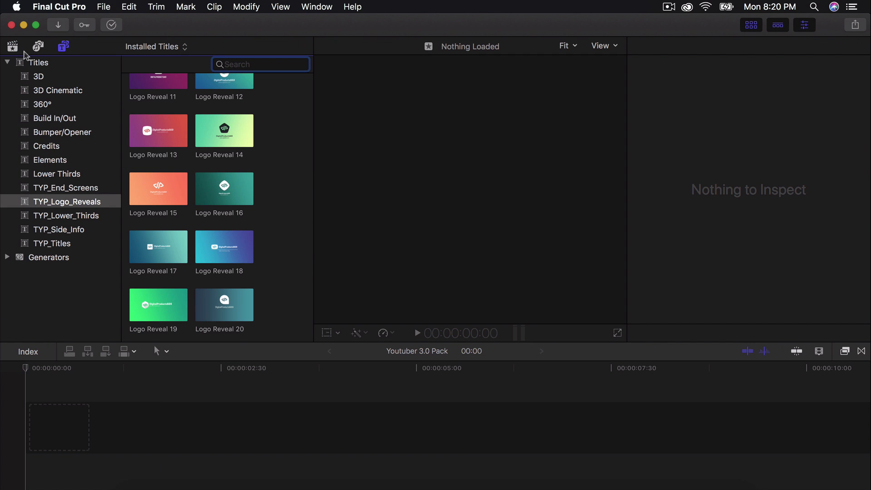
click(11, 63)
click(8, 62)
click(7, 62)
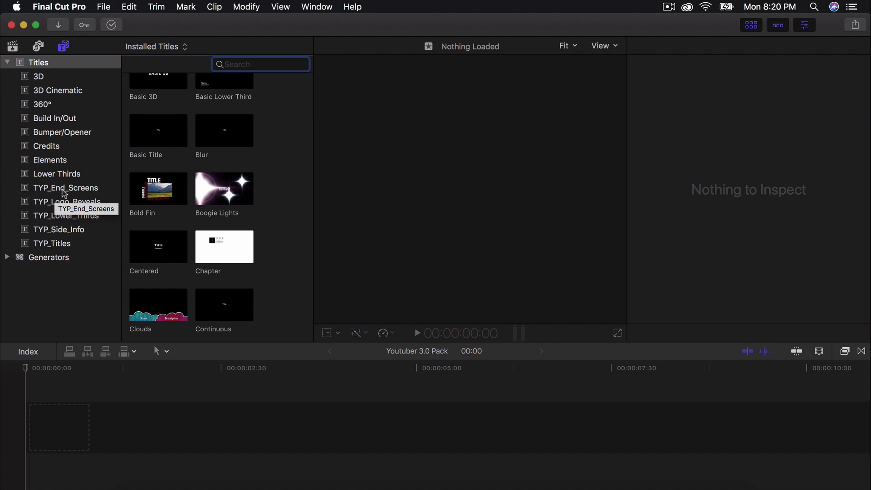
click(63, 189)
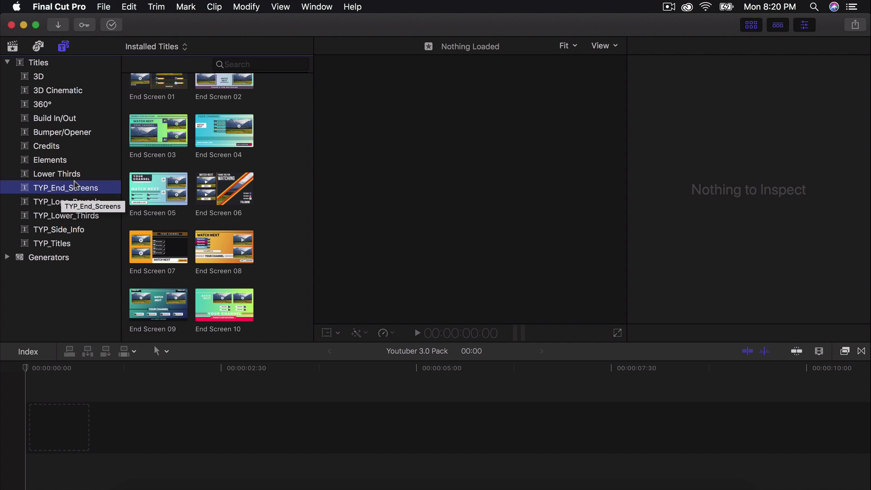
scroll(215, 171, up, 1)
scroll(219, 164, down, 1)
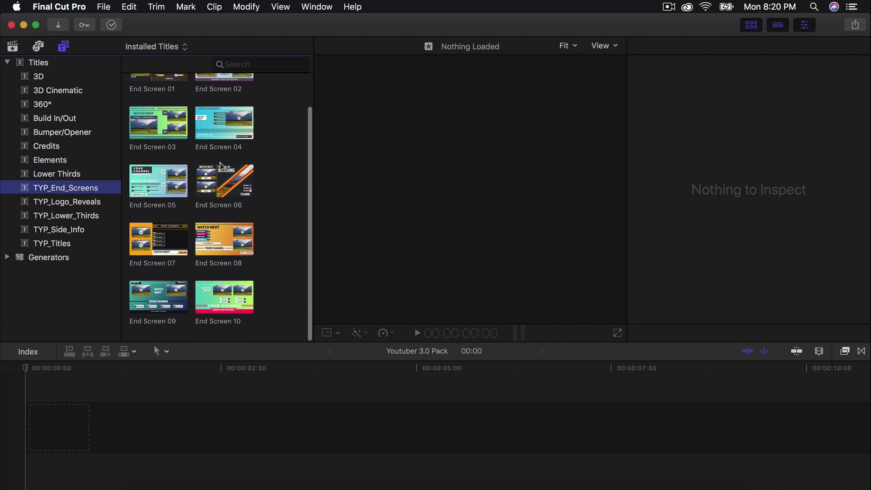
scroll(277, 150, down, 1)
scroll(274, 149, up, 4)
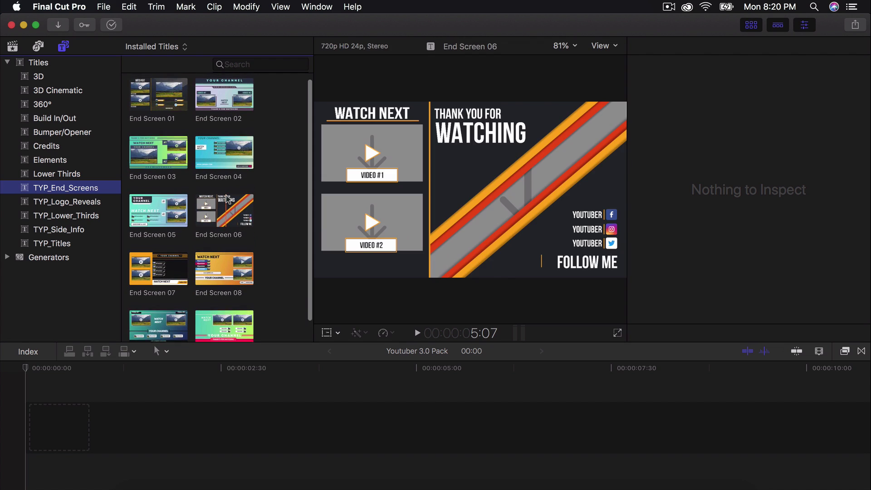
click(159, 105)
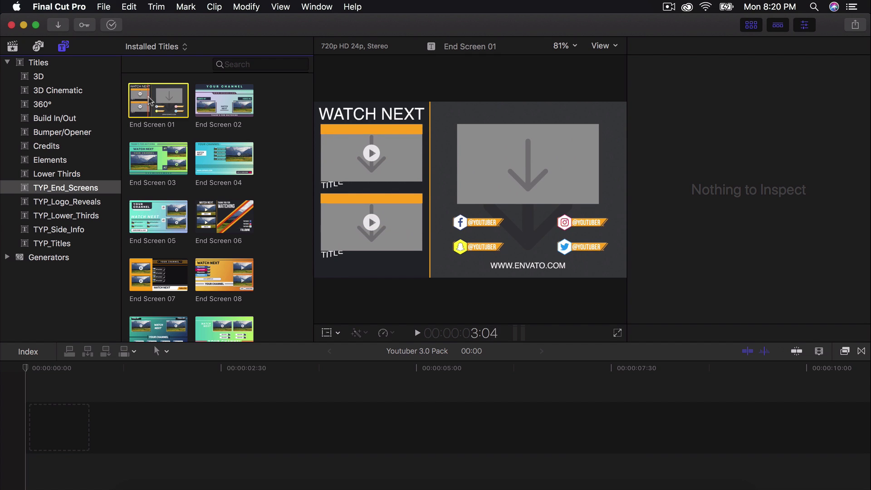
- Drop End Screen 01 on the timeline, set the project to 1080p HD 60p, and play it
drag(150, 100, 101, 425)
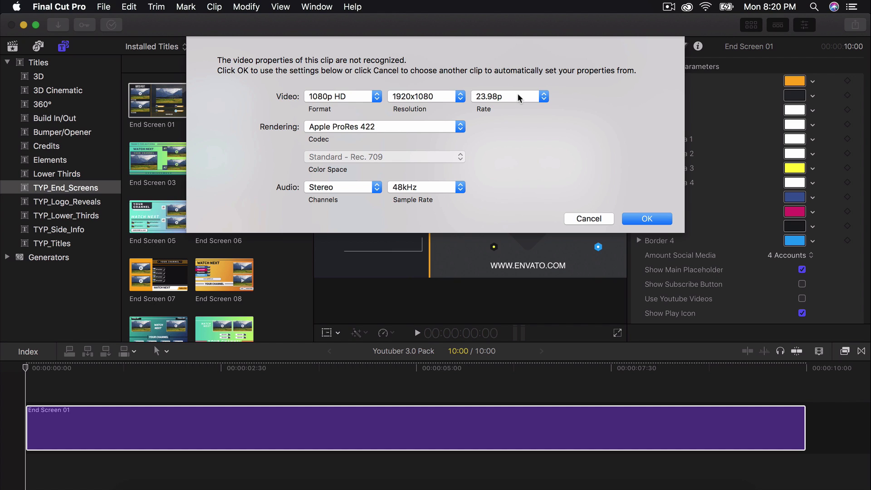
click(517, 93)
click(490, 165)
click(507, 97)
click(508, 104)
click(508, 97)
click(635, 203)
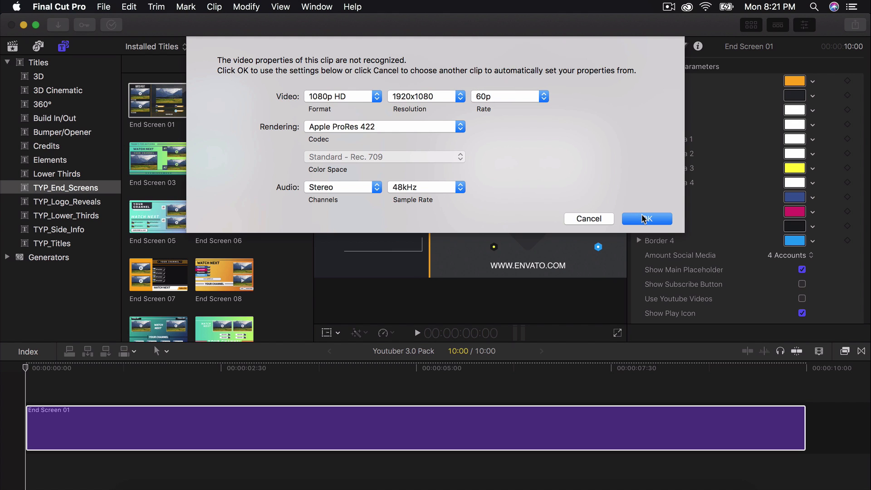
click(643, 219)
key(space)
key(space)
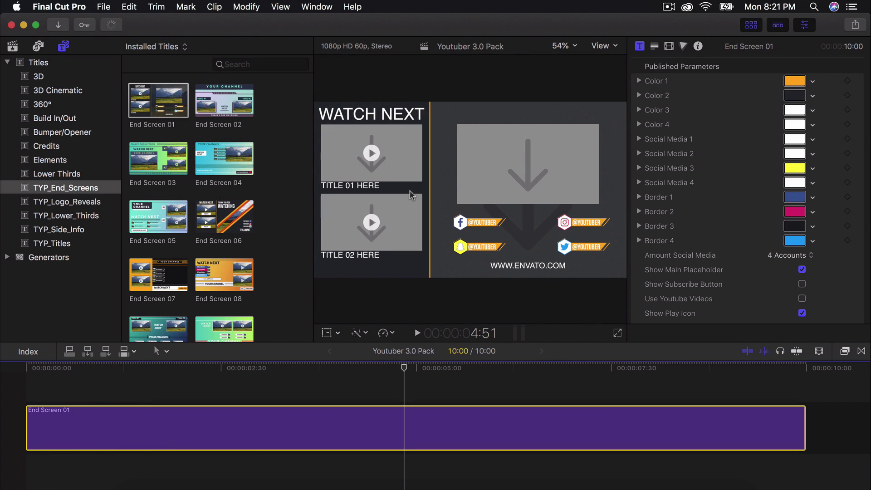
key(space)
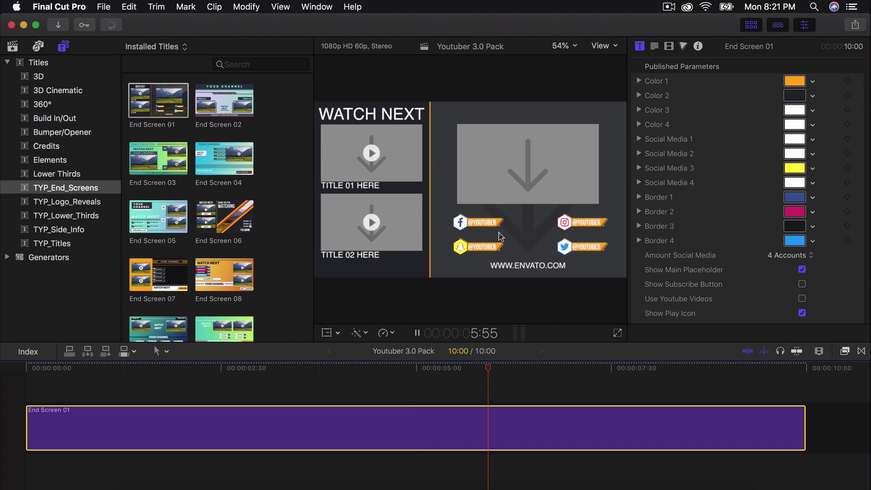
- Scrub the End Screen 01 preview and scroll the inspector to its WATCH NEXT placeholder settings
click(279, 366)
click(243, 366)
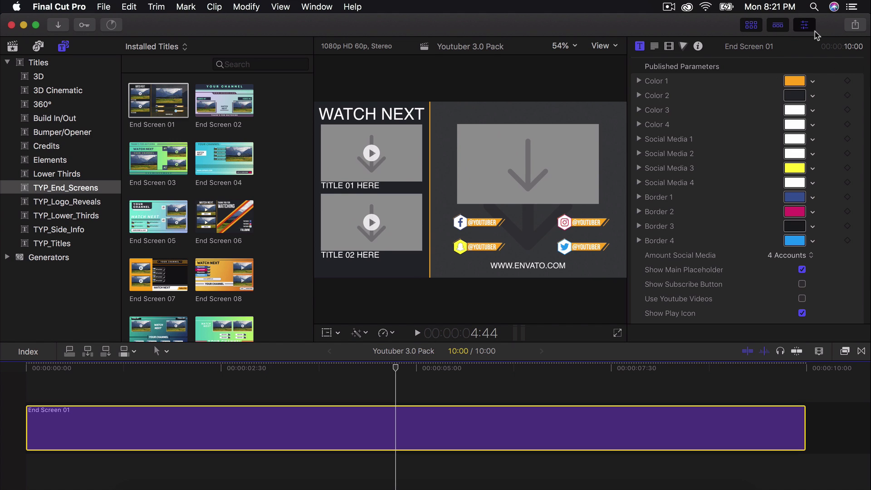
click(804, 25)
click(804, 25)
scroll(746, 202, up, 10)
scroll(670, 143, up, 8)
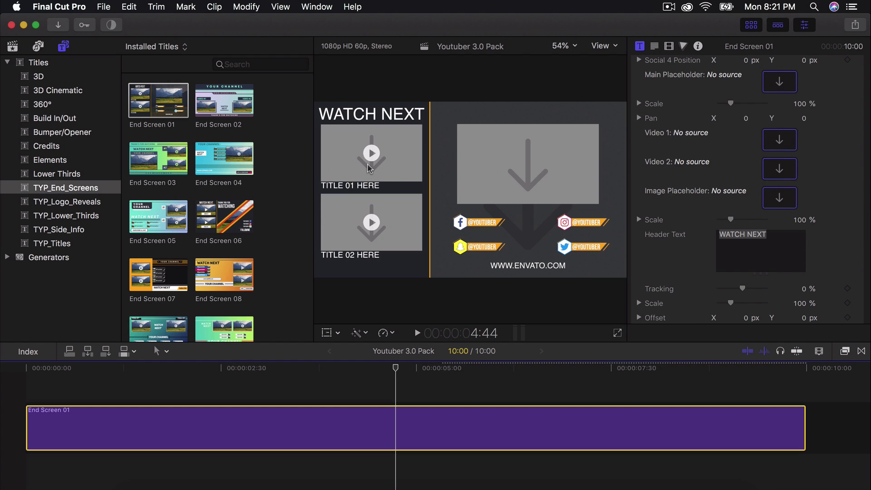
click(370, 170)
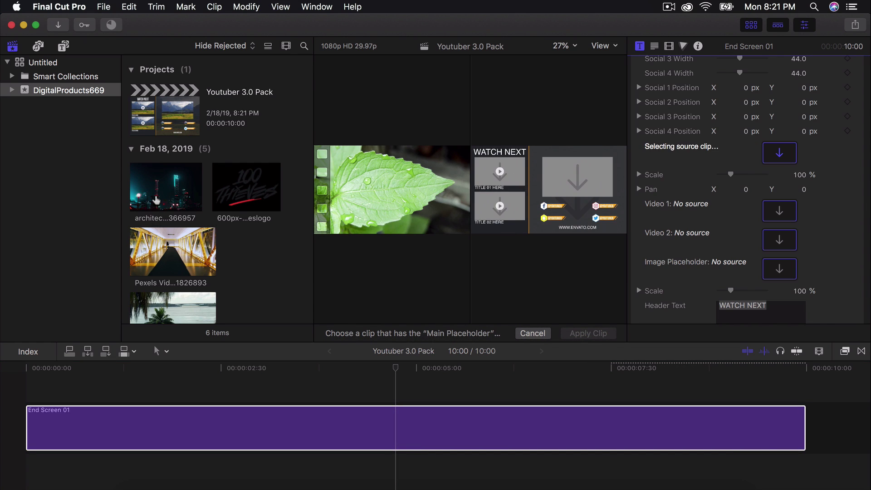
click(141, 250)
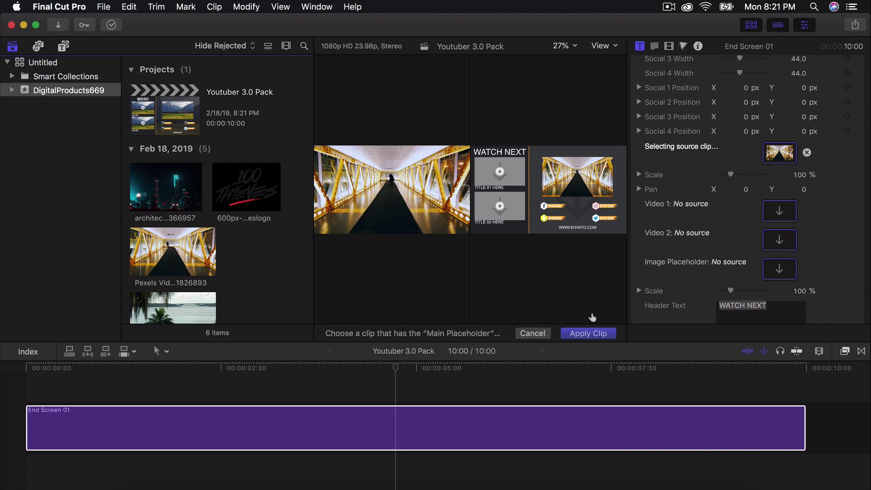
click(585, 335)
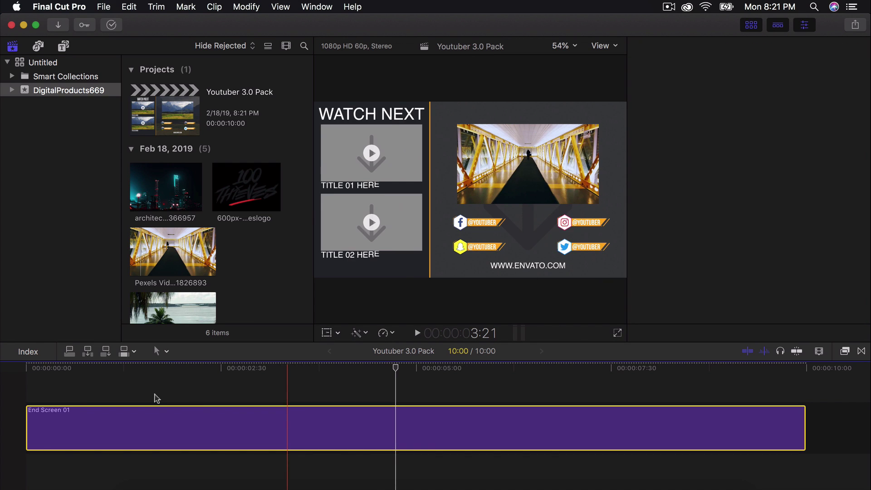
click(48, 410)
key(space)
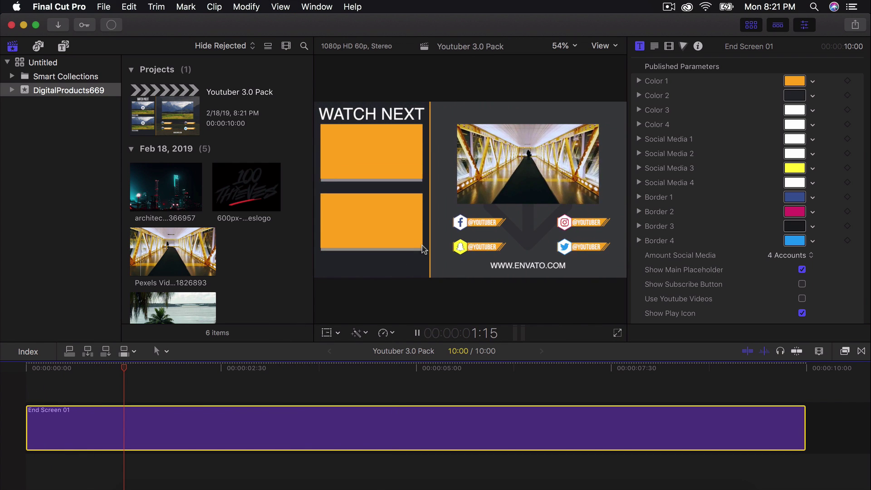
key(space)
scroll(721, 156, down, 15)
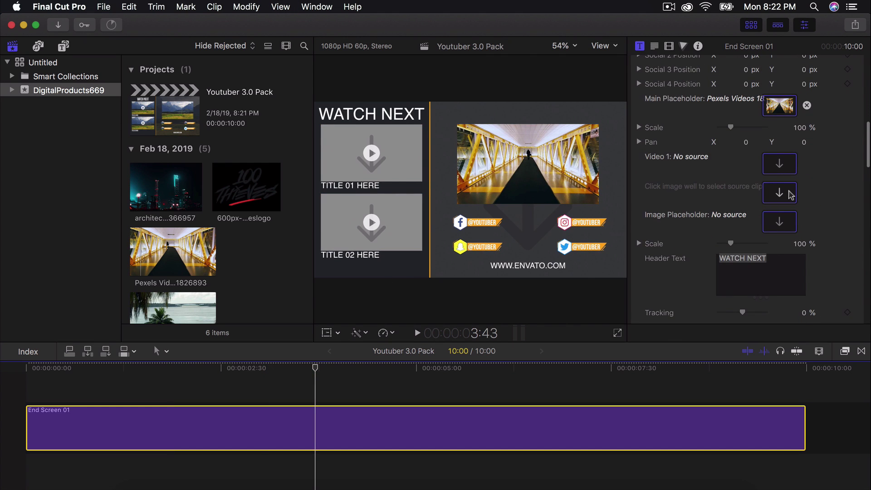
click(790, 195)
scroll(257, 217, down, 5)
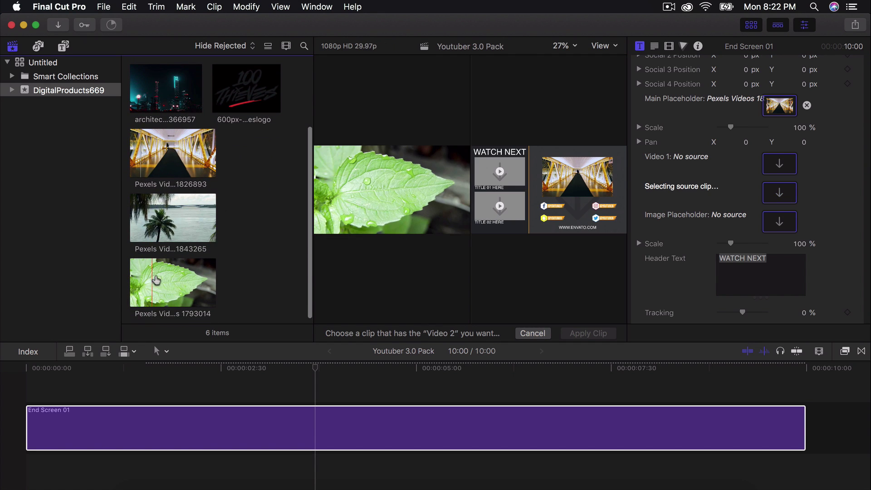
click(161, 218)
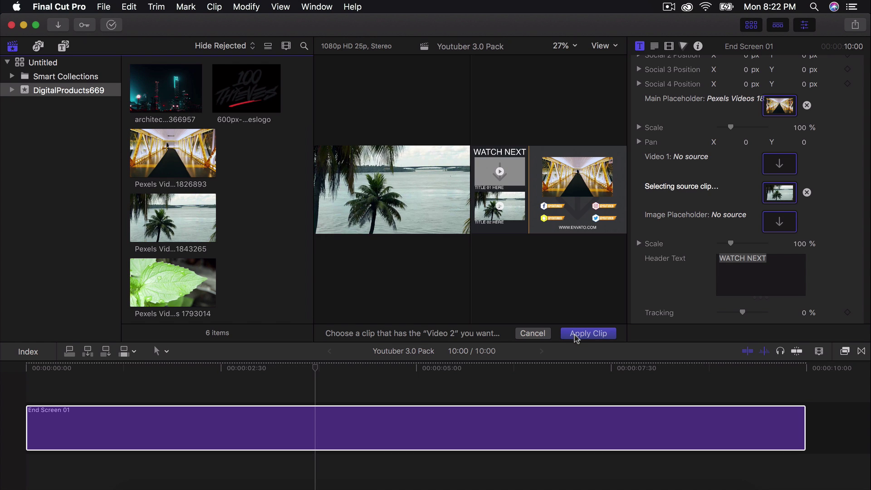
click(576, 338)
click(229, 432)
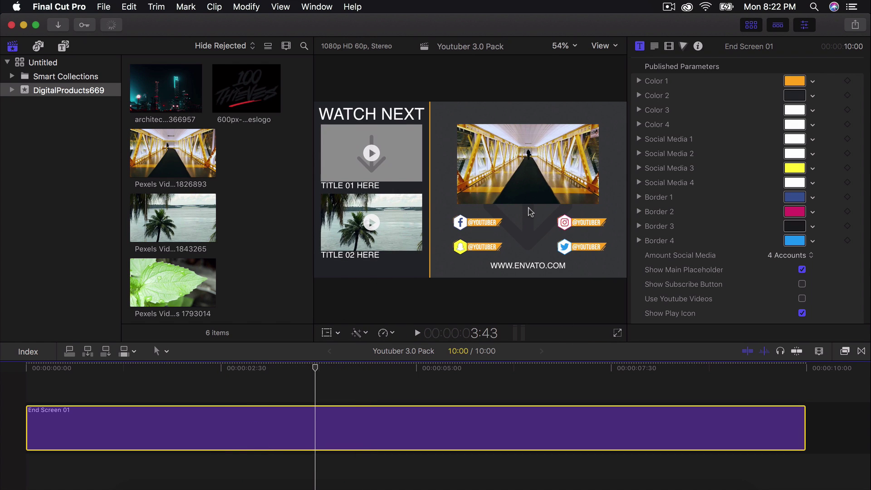
scroll(692, 241, down, 15)
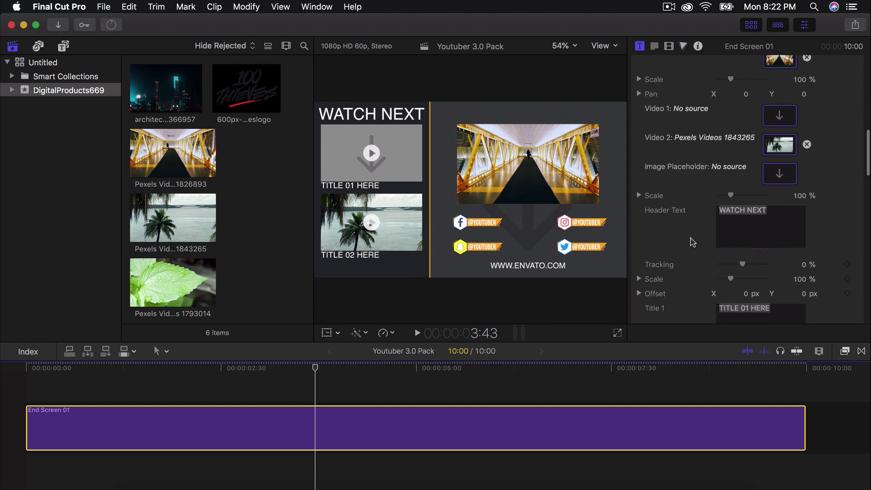
scroll(692, 241, down, 1)
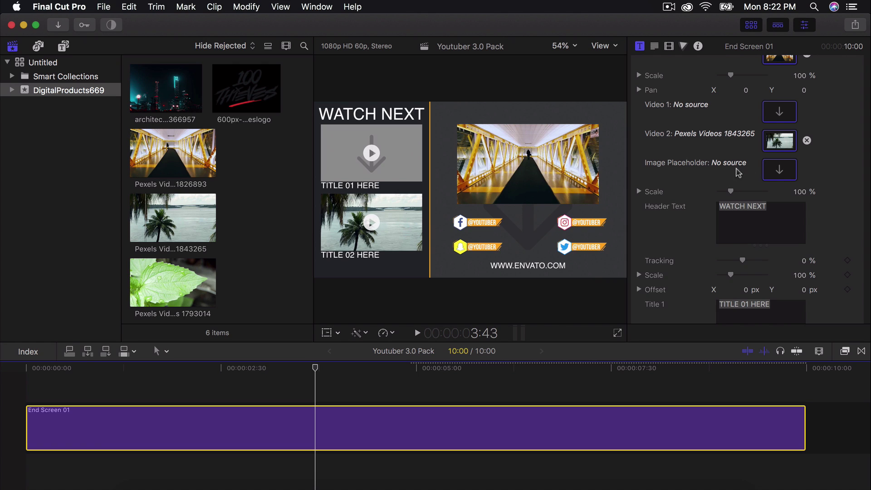
click(780, 171)
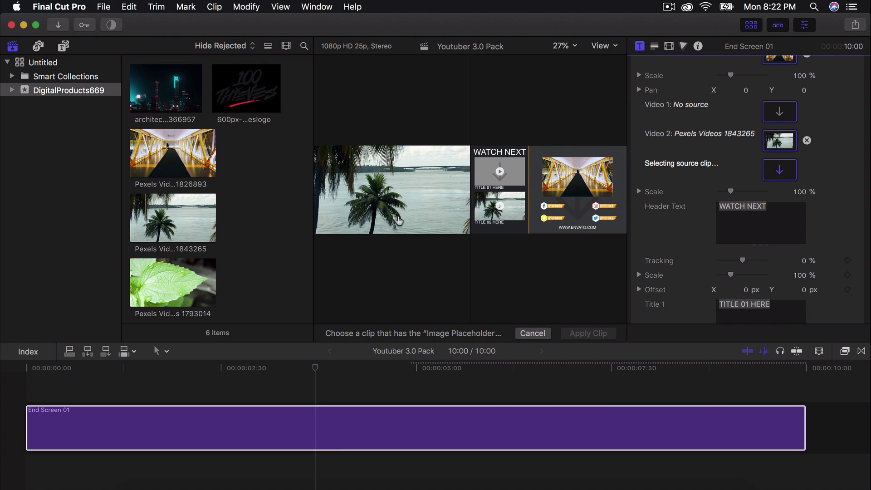
click(166, 286)
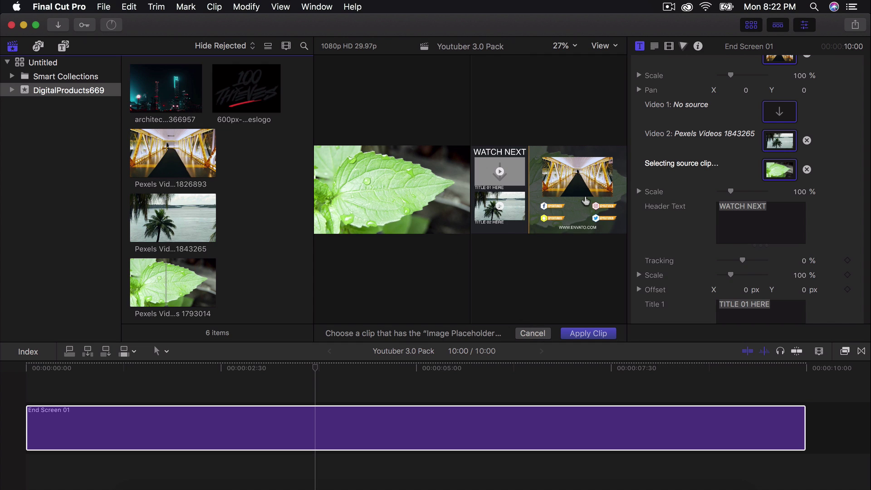
- Fill End Screen 01's Video 1 slot with the leaf clip
click(532, 333)
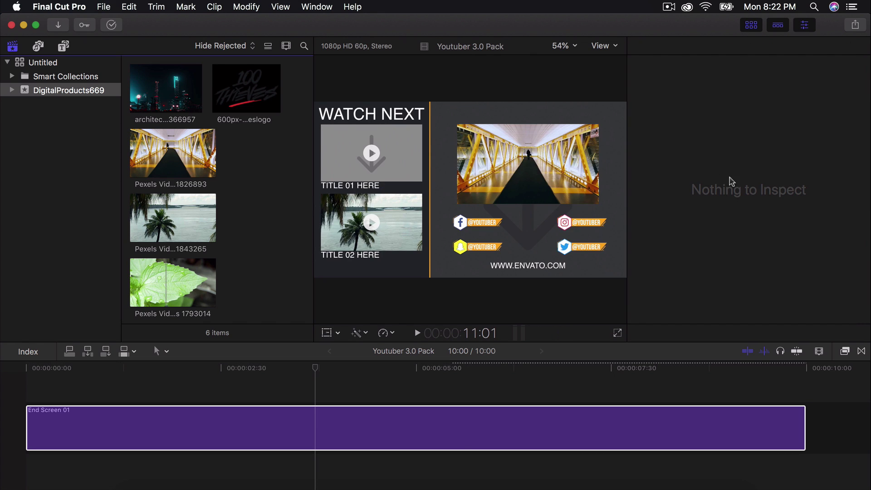
click(465, 439)
scroll(728, 214, down, 10)
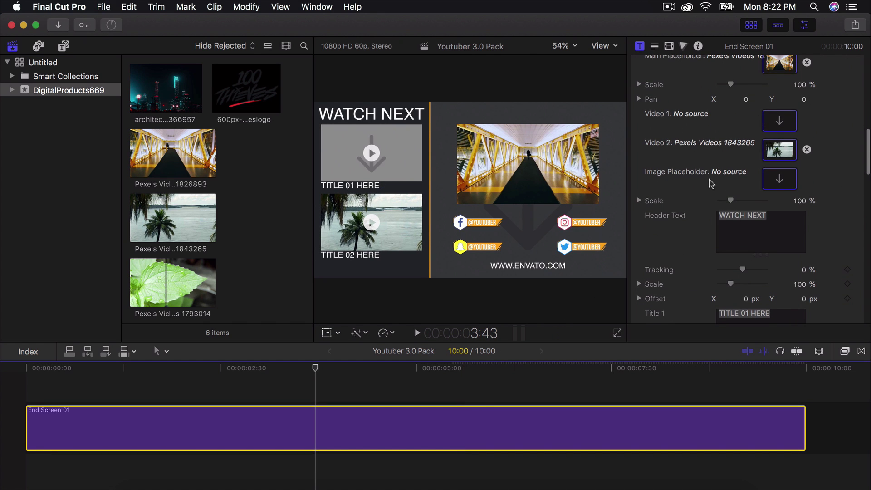
scroll(711, 183, down, 6)
scroll(711, 183, up, 10)
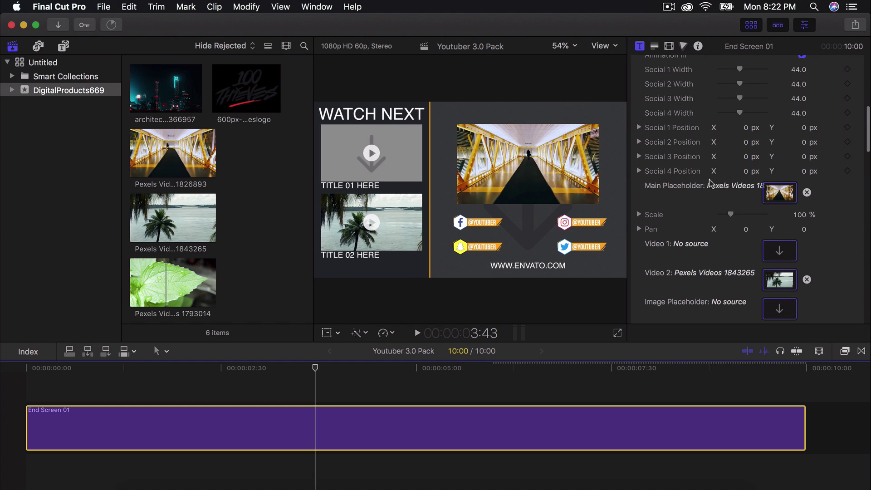
scroll(712, 183, down, 3)
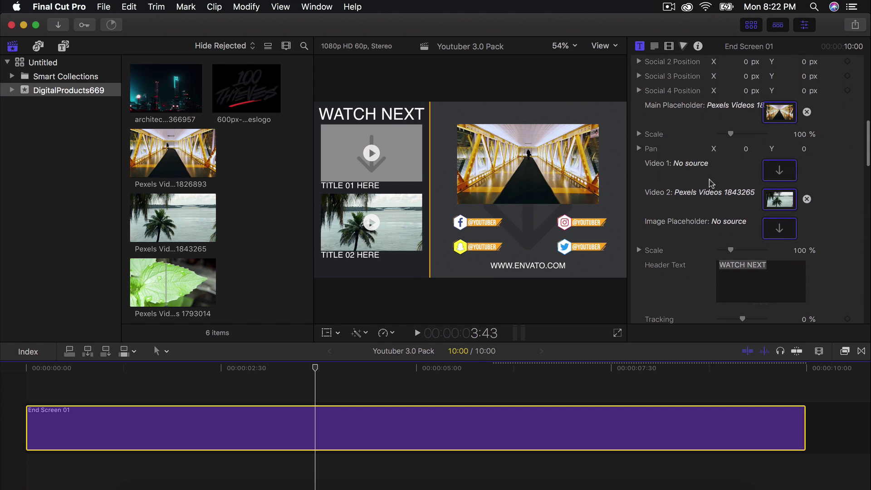
click(780, 170)
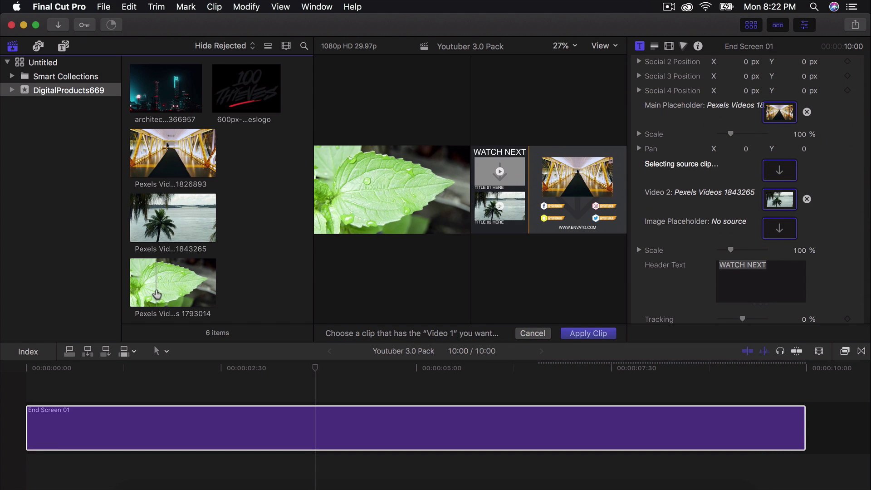
click(157, 294)
click(594, 336)
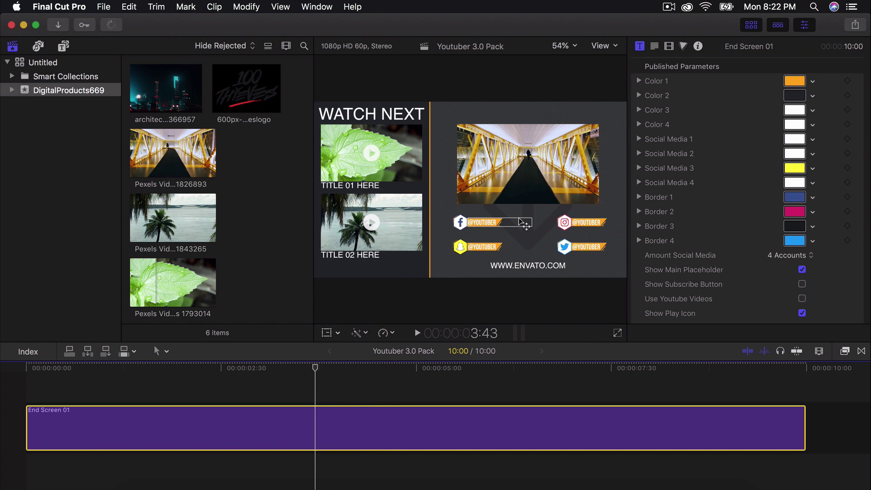
- Set the night city clip as End Screen 01's image placeholder
click(220, 214)
click(404, 424)
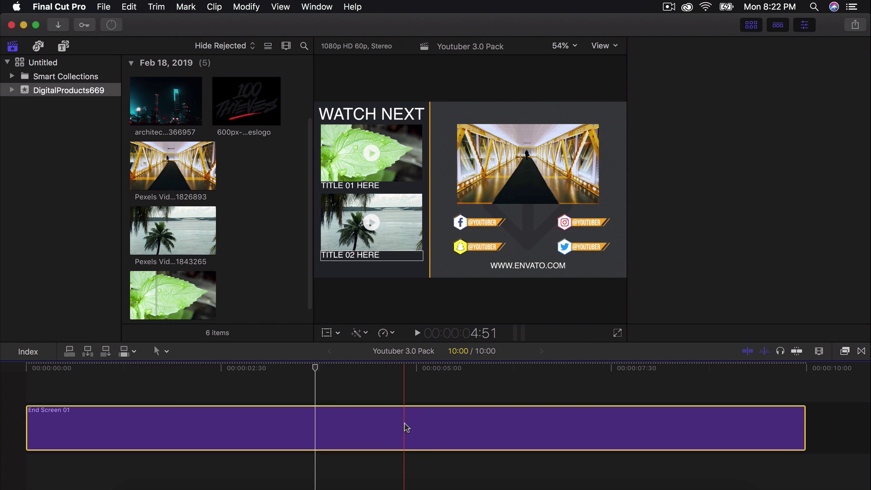
scroll(734, 177, down, 15)
click(780, 154)
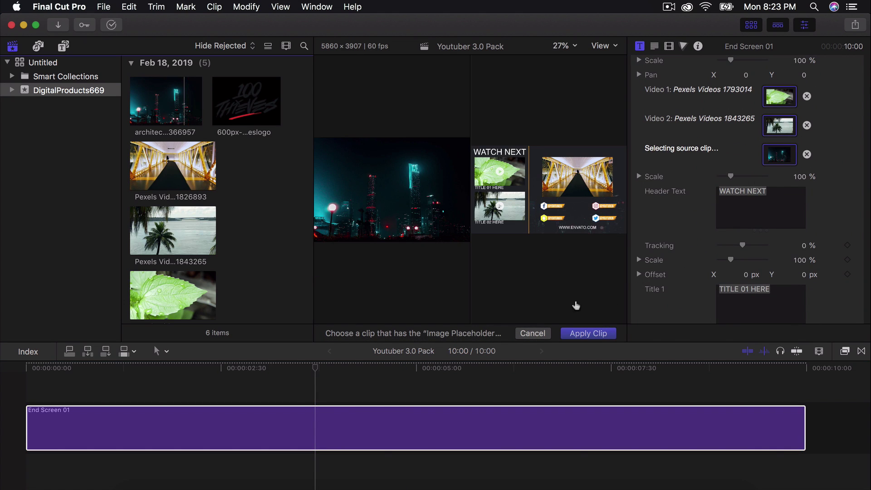
click(589, 333)
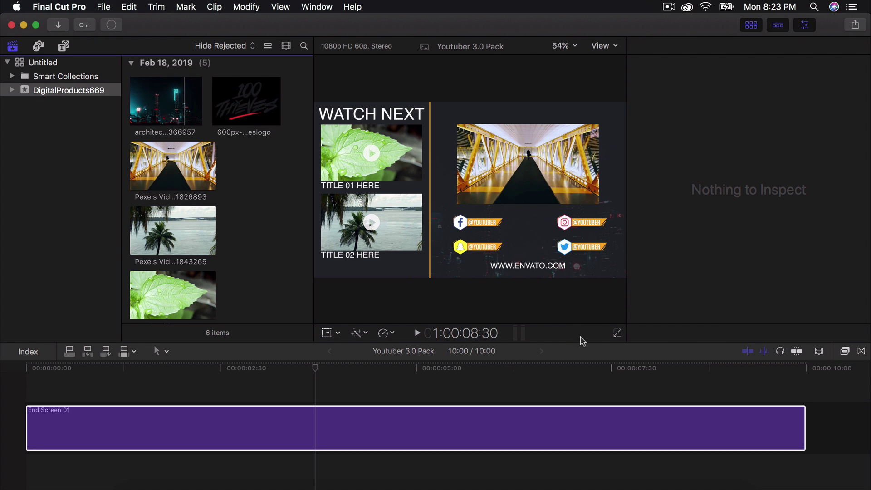
- Hide the browser and play the end screen from the start of the timeline
click(751, 25)
key(Home)
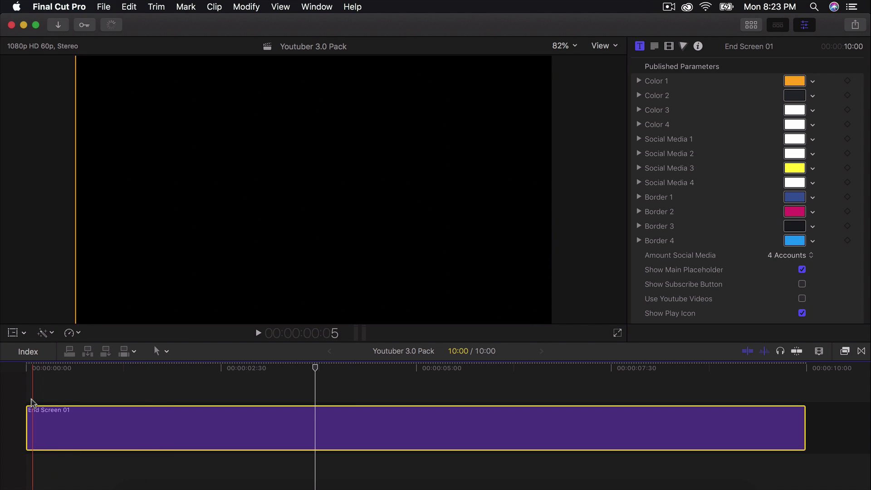
key(space)
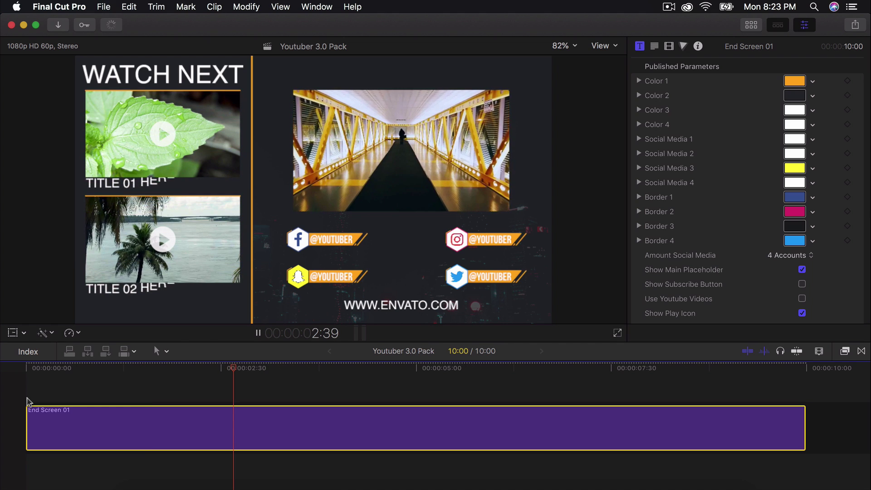
key(space)
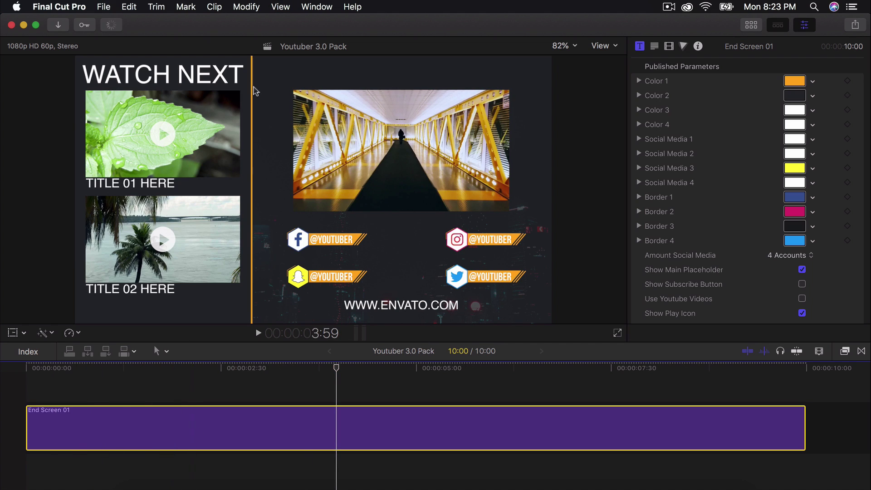
scroll(724, 174, down, 5)
scroll(723, 174, up, 5)
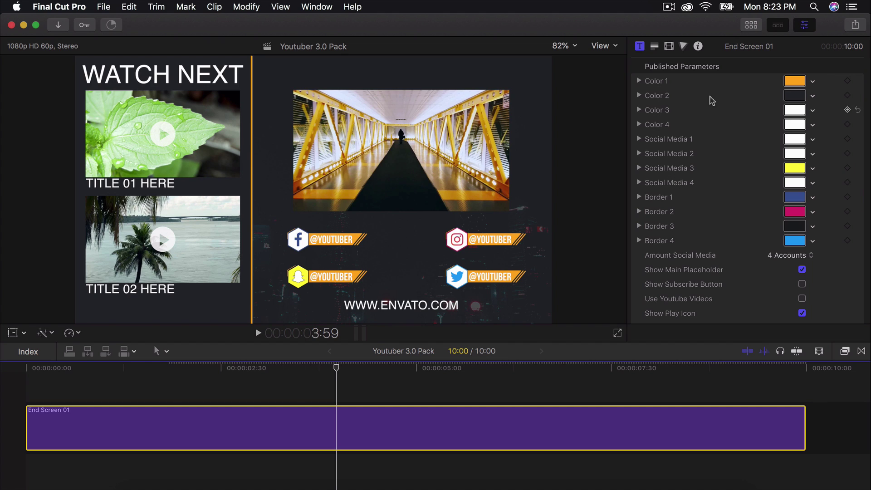
- Change End Screen 01's Color 1 from orange to red
click(801, 82)
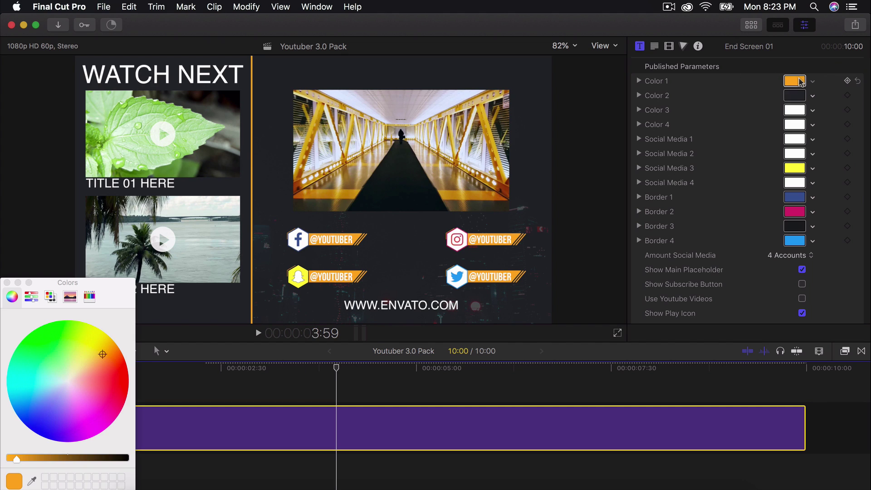
drag(102, 354, 121, 385)
click(7, 282)
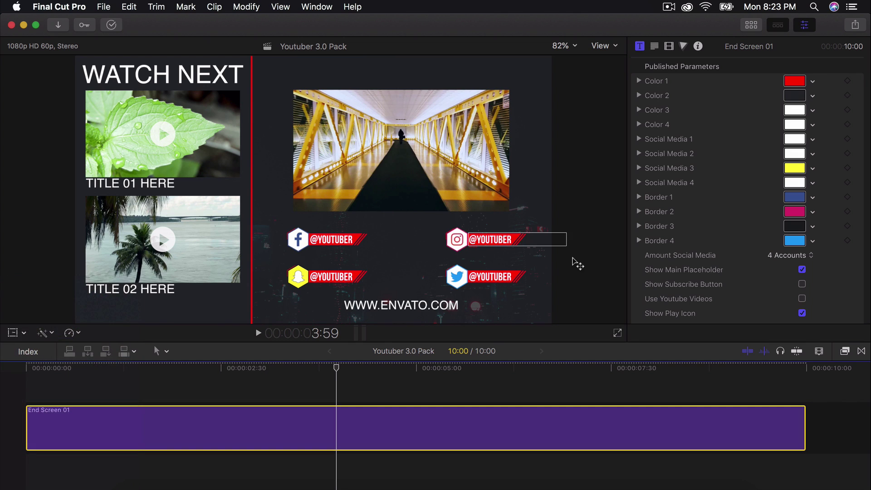
scroll(712, 144, down, 15)
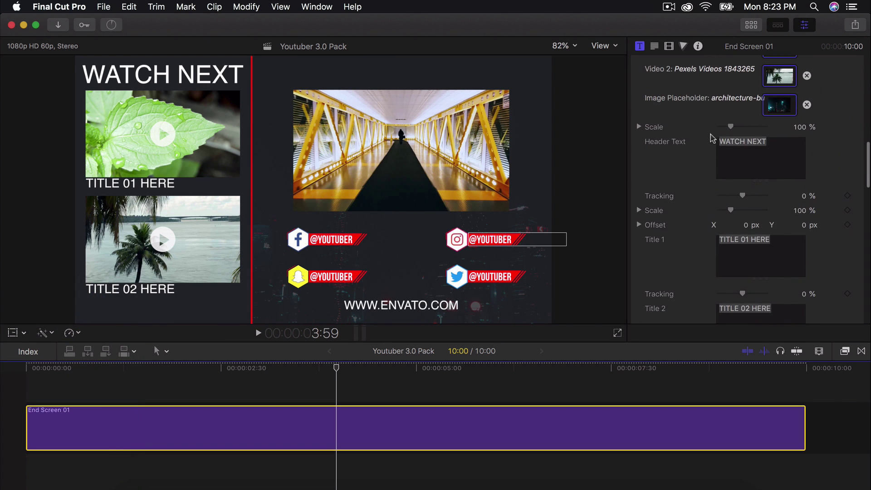
- Change the header to NEW VIDEO! and the titles to CRAZY LEAF VIDEO and TROPICAL VLOG #2
drag(787, 150, 652, 140)
text(NEW VIDEO!)
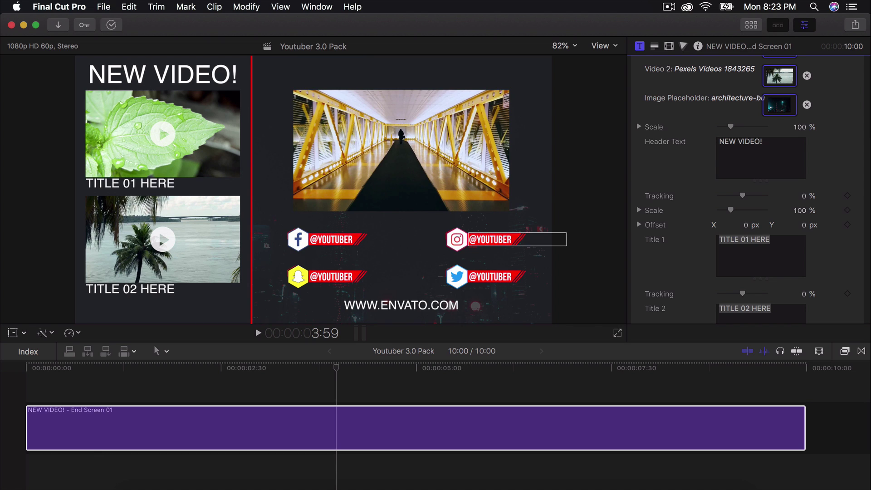
scroll(693, 238, down, 3)
triple_click(780, 171)
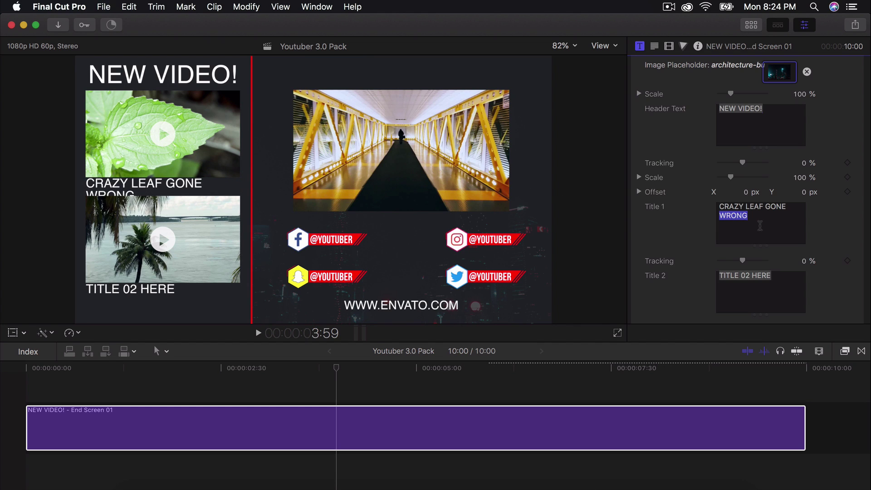
key(BackSpace)
key(BackSpace)
key(BackSpace)
key(BackSpace)
key(BackSpace)
key(BackSpace)
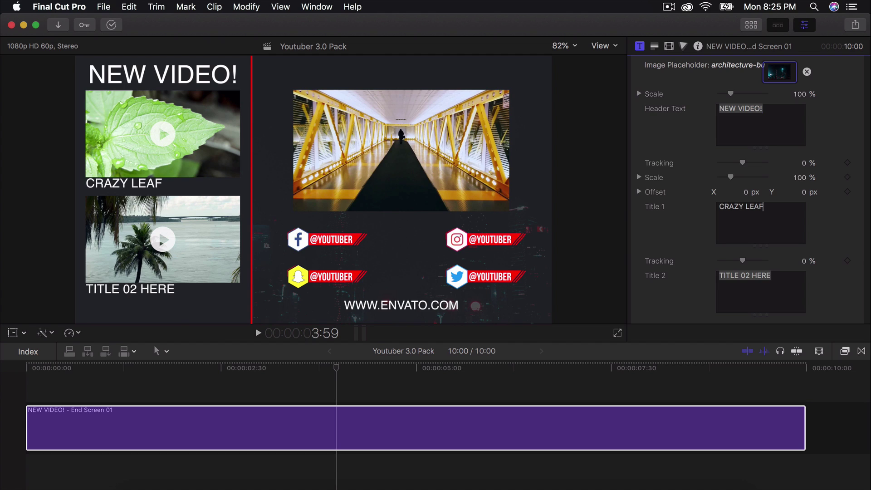
text(VIDEO)
key(Tab)
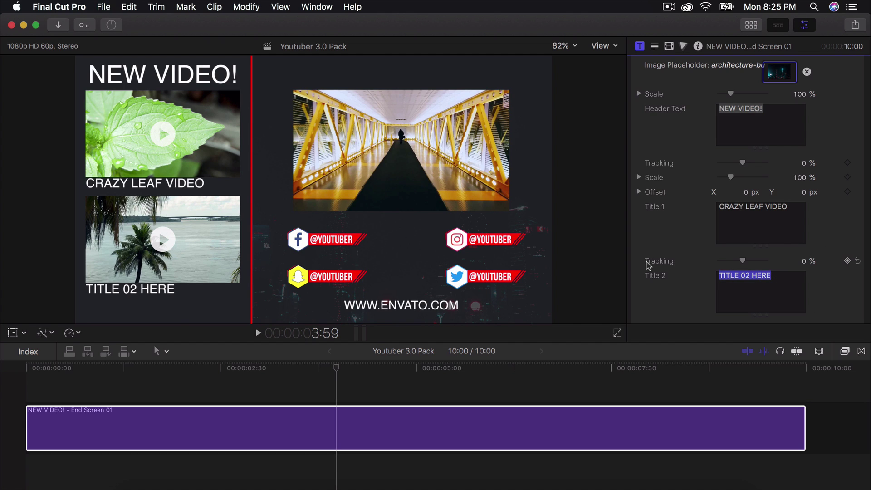
text(TROPICAL VLOG #2)
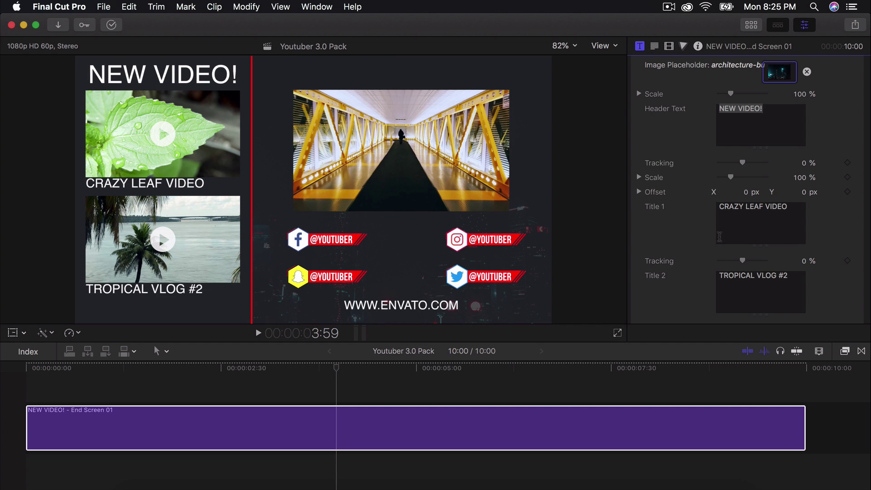
- Enter the channel's handle in the Social Media 1 field
scroll(801, 239, down, 8)
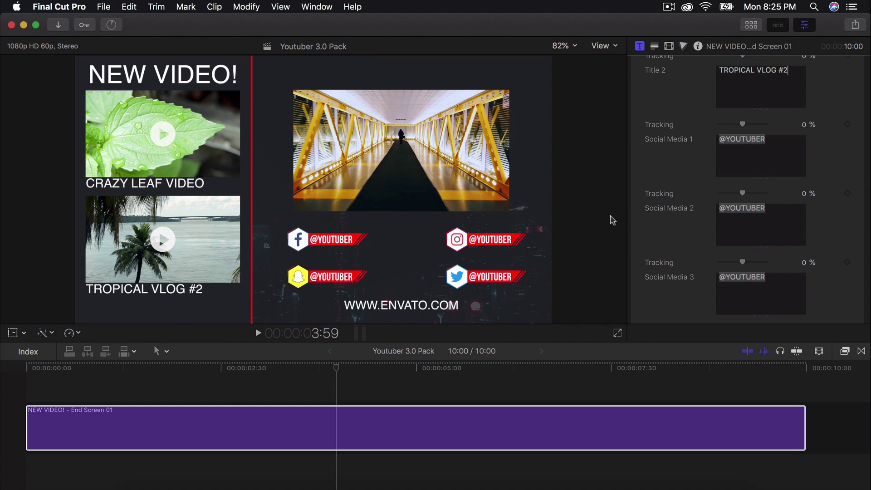
triple_click(791, 167)
text(@KINGTUTSPRO)
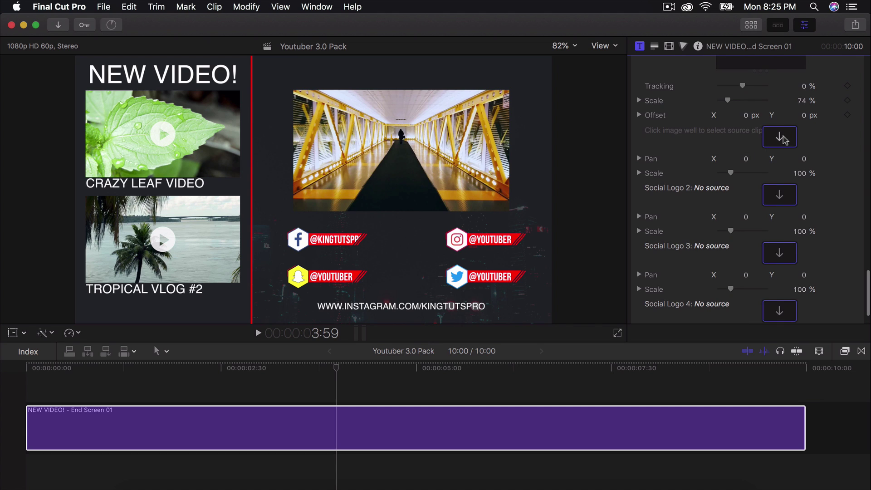
scroll(660, 213, down, 2)
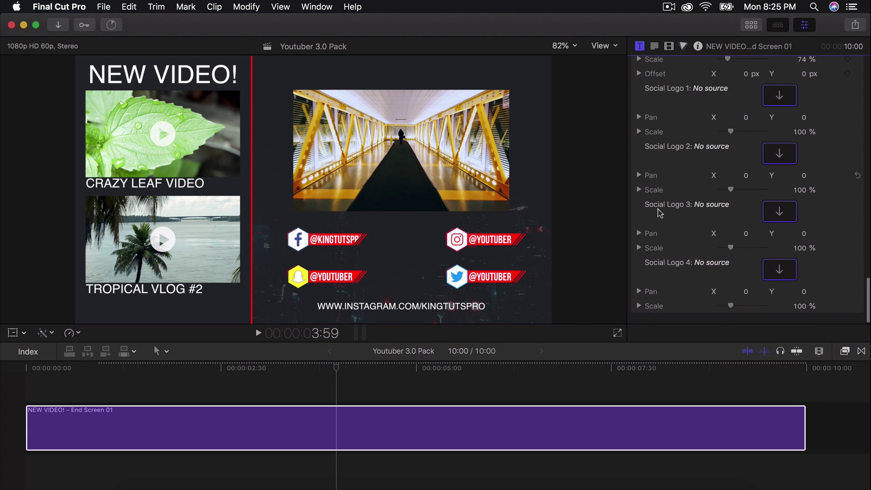
scroll(659, 212, up, 10)
scroll(659, 212, up, 3)
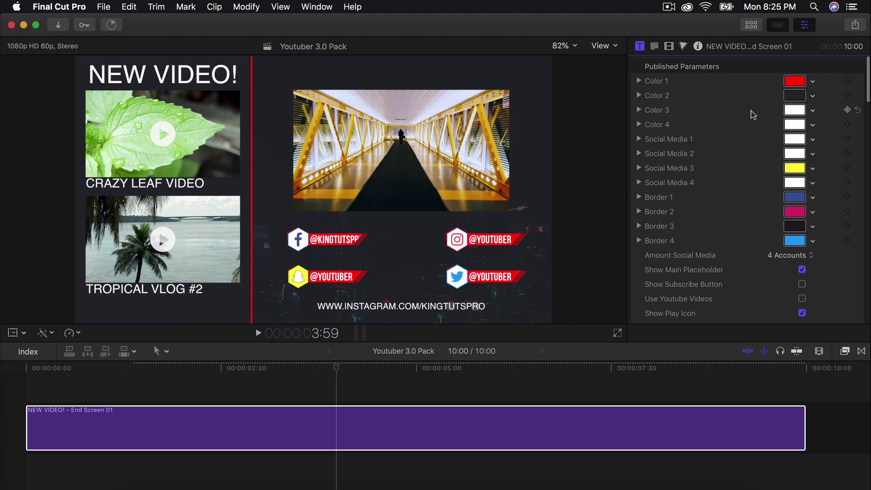
- Drag Logo Reveal 15 from the TYP_Logo_Reveals titles into the empty timeline
click(750, 25)
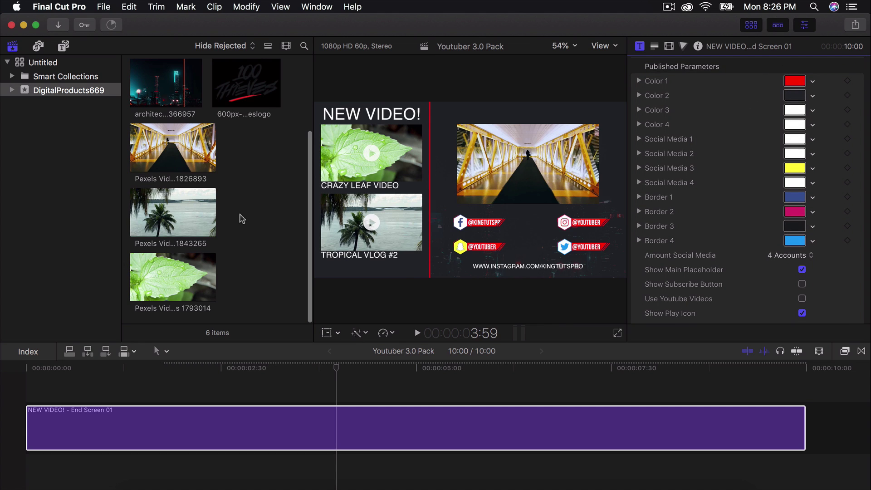
scroll(242, 218, up, 5)
click(64, 46)
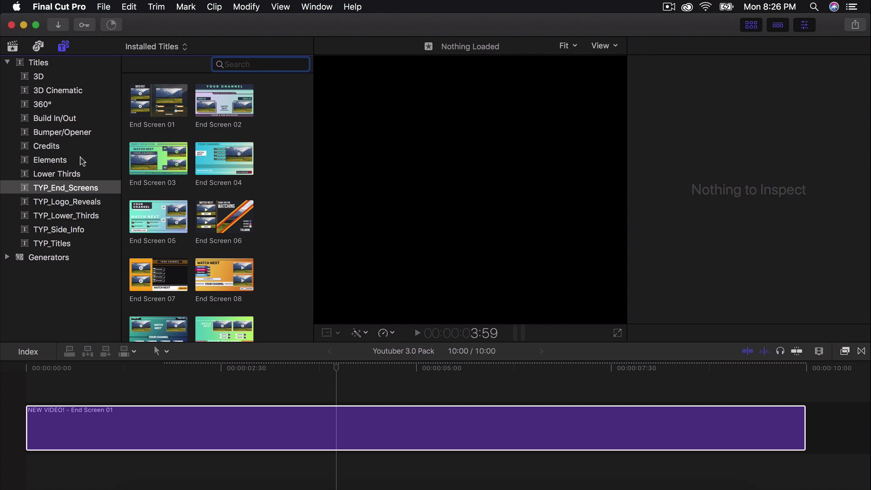
click(67, 204)
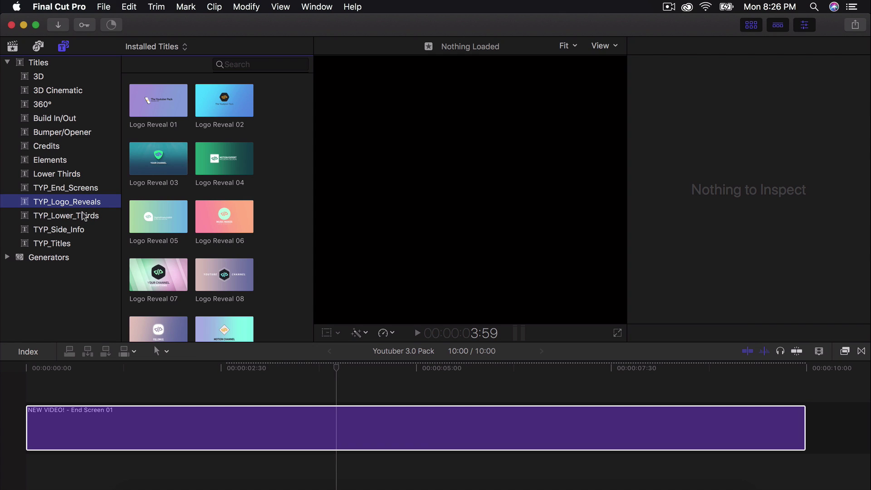
click(84, 215)
click(63, 244)
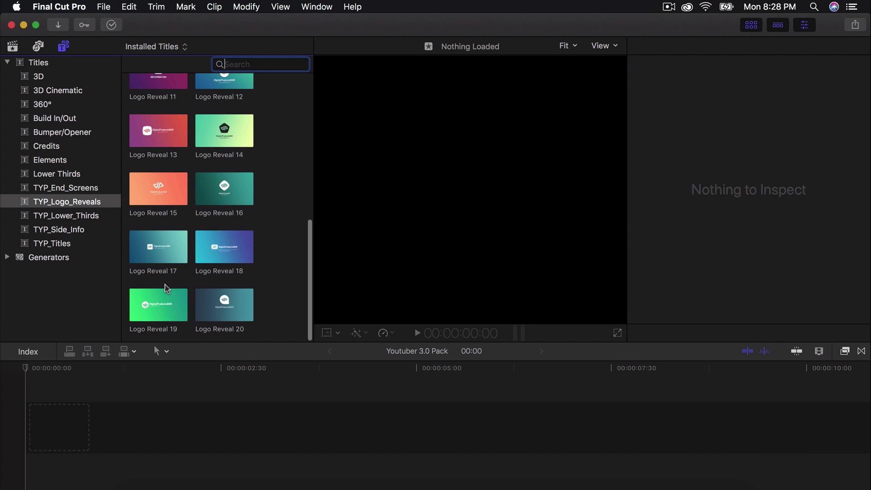
click(146, 304)
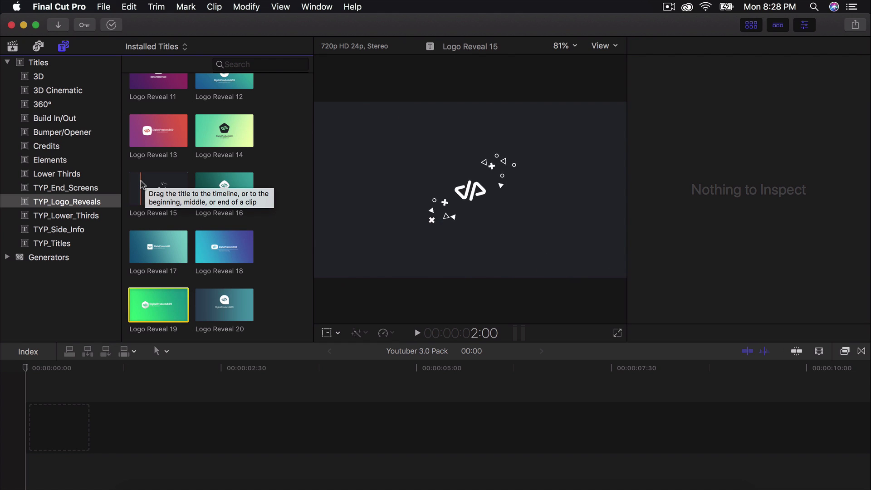
click(141, 184)
drag(153, 208, 130, 399)
click(508, 96)
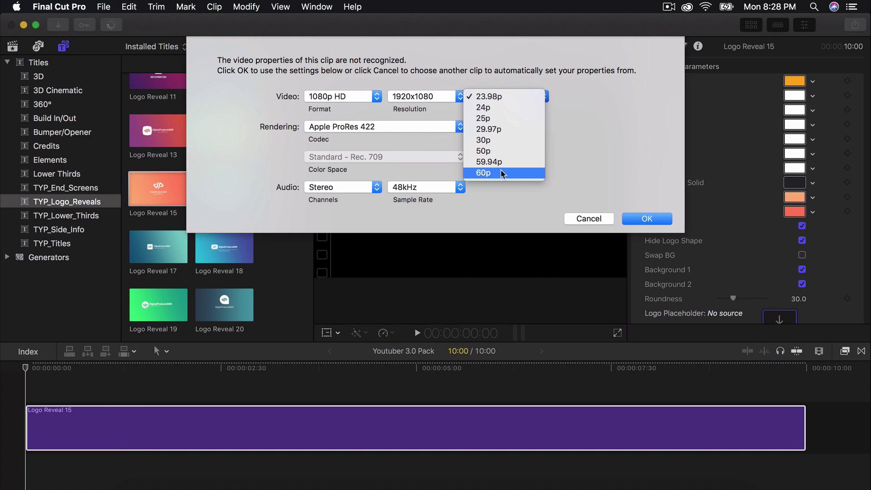
- Confirm the 60p frame rate and apply the 100 Thieves logo image to the Logo Placeholder
click(499, 175)
click(634, 217)
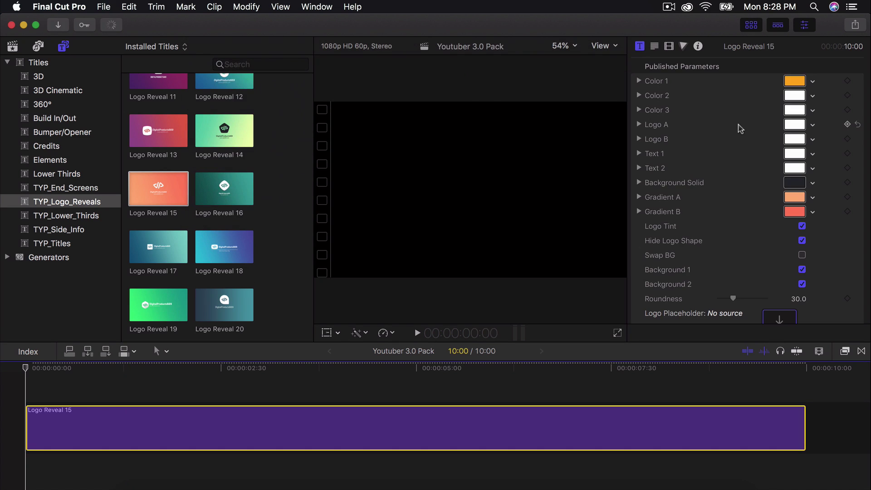
click(223, 386)
scroll(746, 204, down, 3)
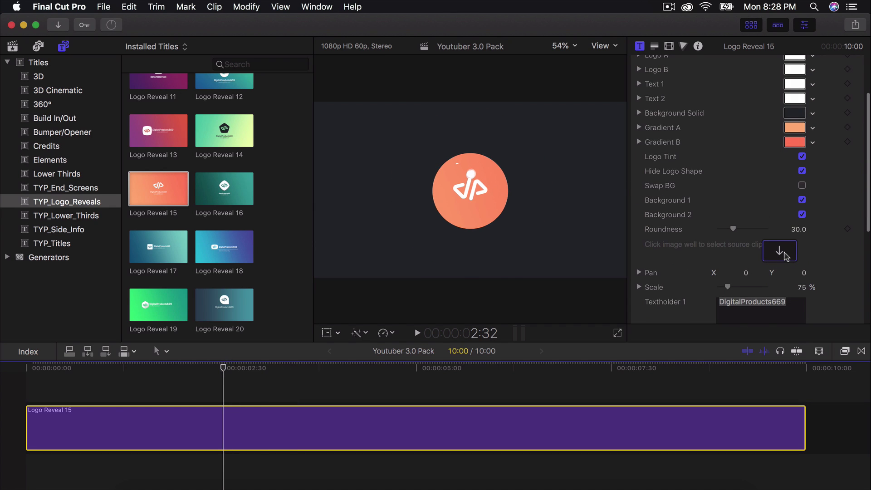
click(786, 257)
click(14, 47)
click(238, 132)
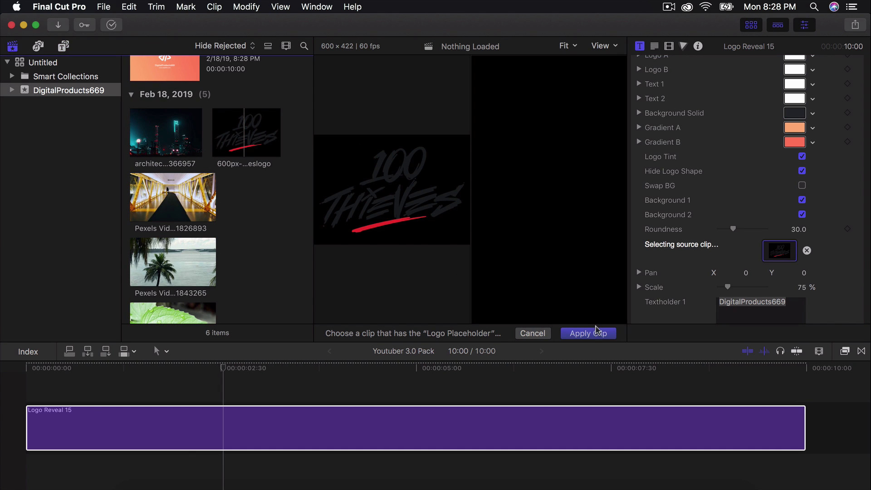
click(588, 333)
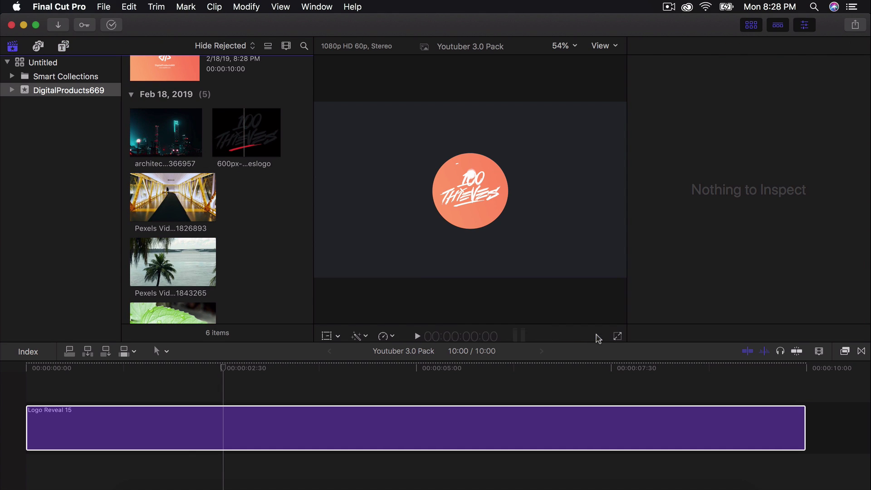
- Uncheck Background 2 in the Logo Reveal 15 inspector to remove the orange circle
click(806, 30)
click(428, 448)
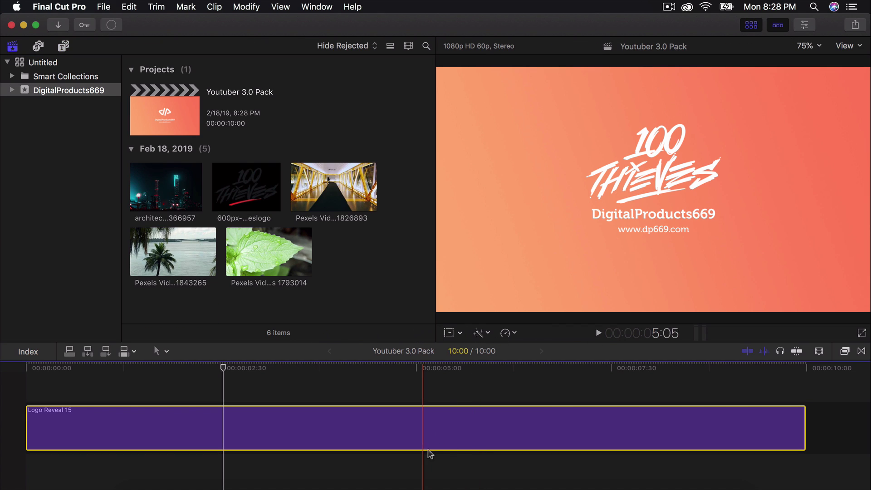
click(753, 28)
click(801, 28)
scroll(695, 281, down, 5)
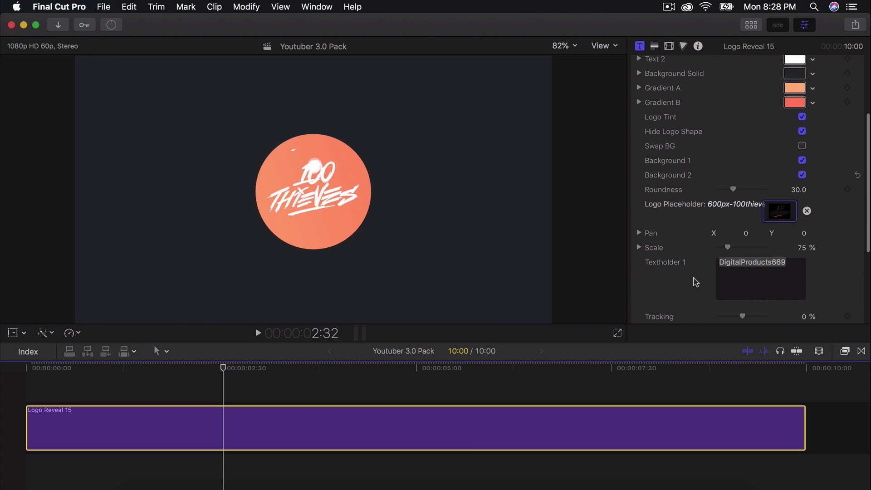
click(801, 176)
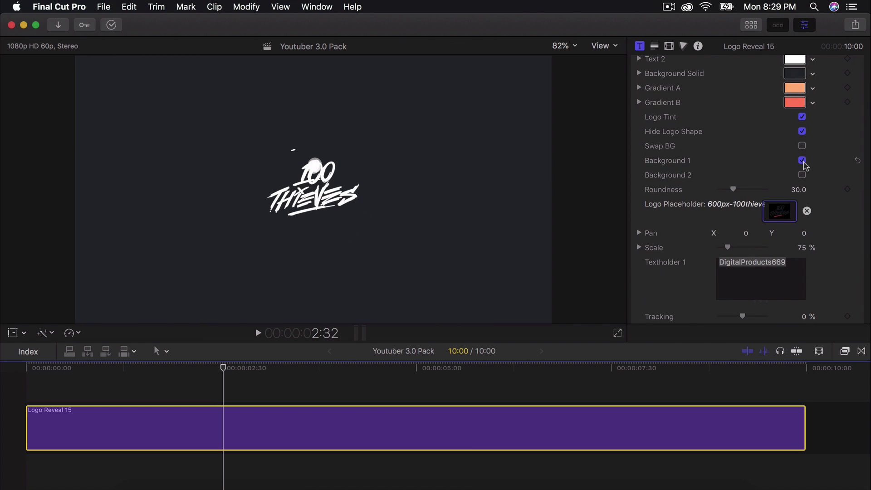
- Test Background 1, Hide Logo Shape and Logo Tint, and undo a scale change back to 75%
click(802, 162)
click(803, 160)
click(802, 131)
click(802, 117)
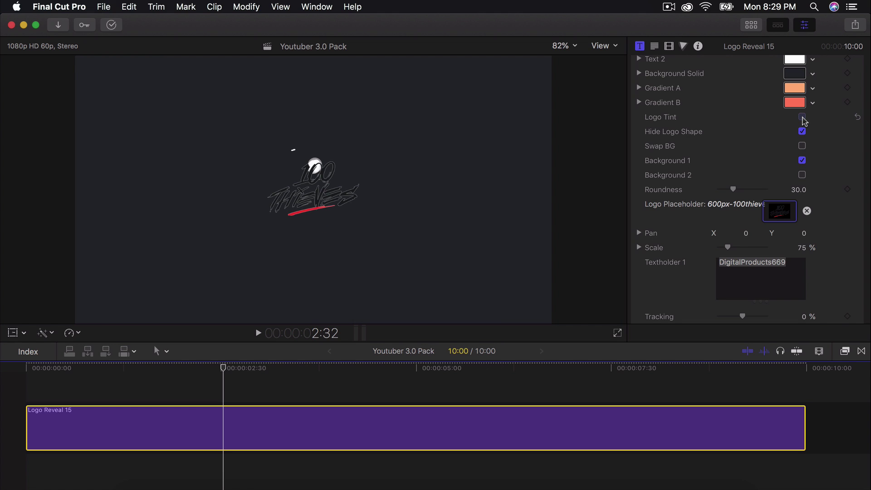
click(802, 117)
click(802, 118)
click(802, 117)
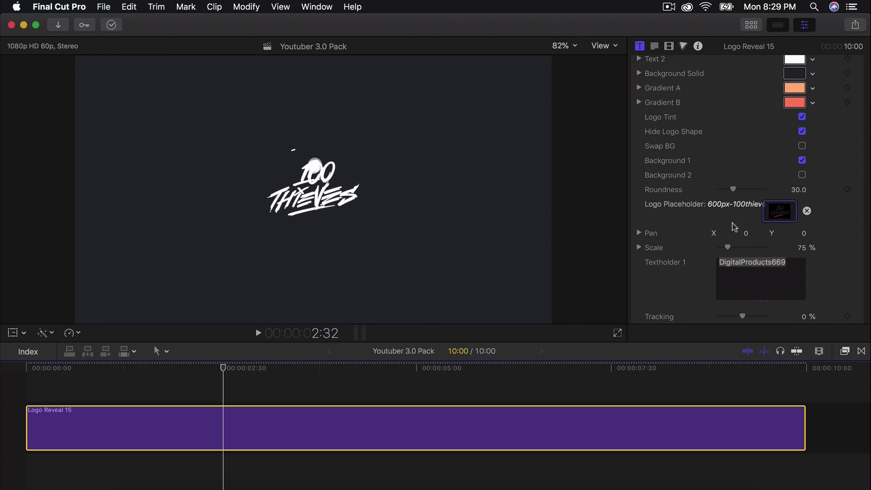
scroll(727, 226, down, 4)
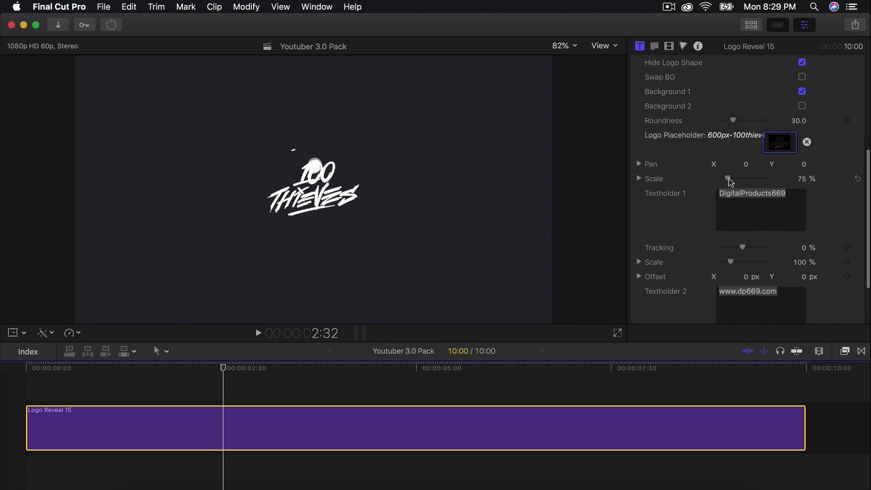
drag(729, 180, 739, 180)
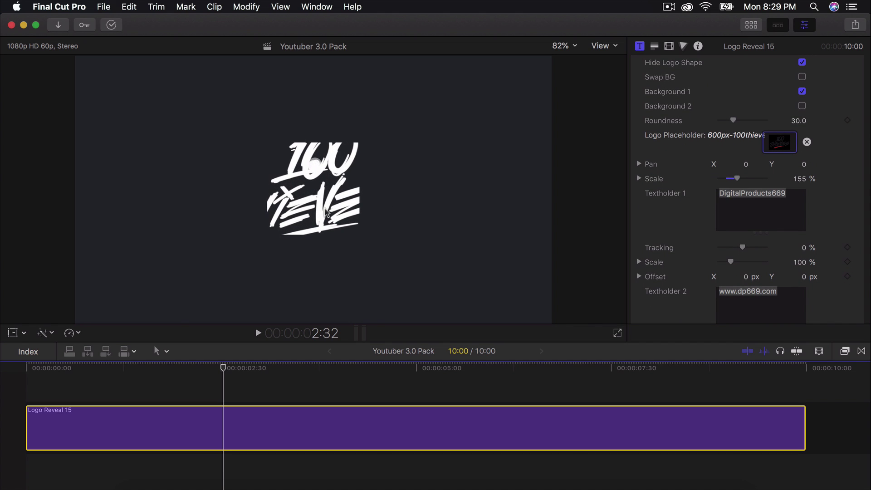
key(super+z)
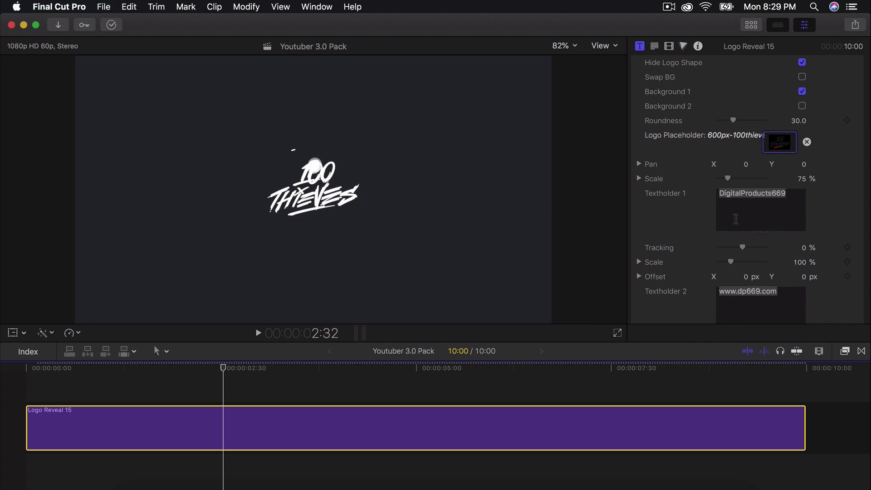
- Change the first caption to CLOTHING BRAND and set its font to Mont
drag(258, 368, 380, 362)
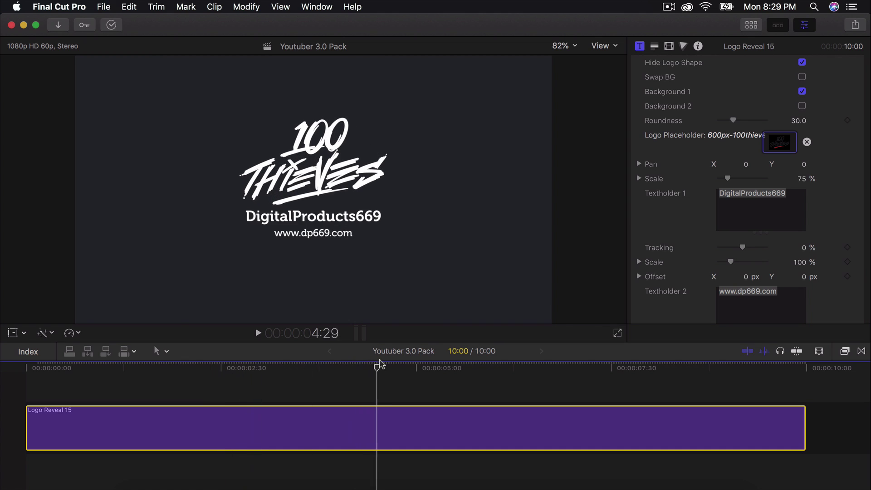
drag(802, 206, 706, 194)
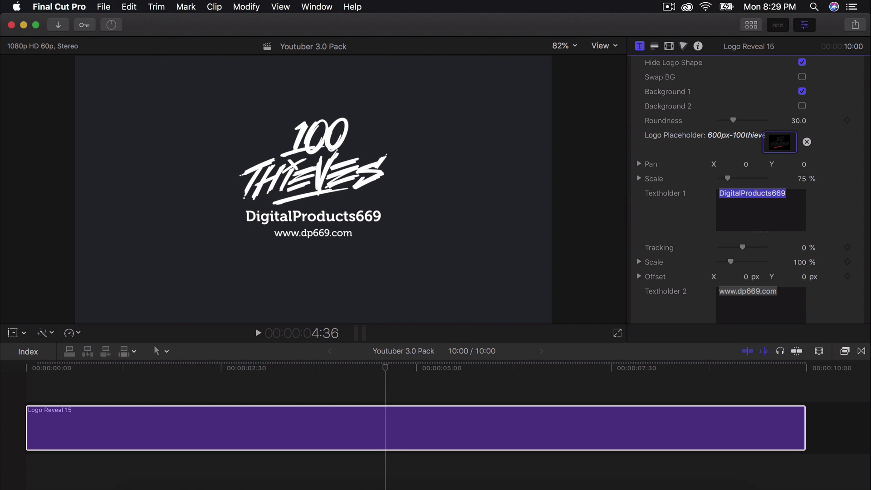
text(XLO)
text(THING BRAND)
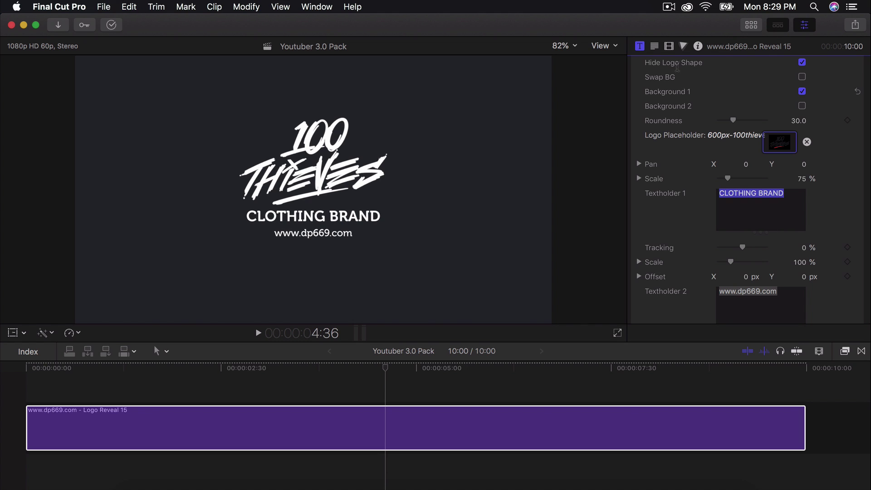
click(654, 46)
click(757, 109)
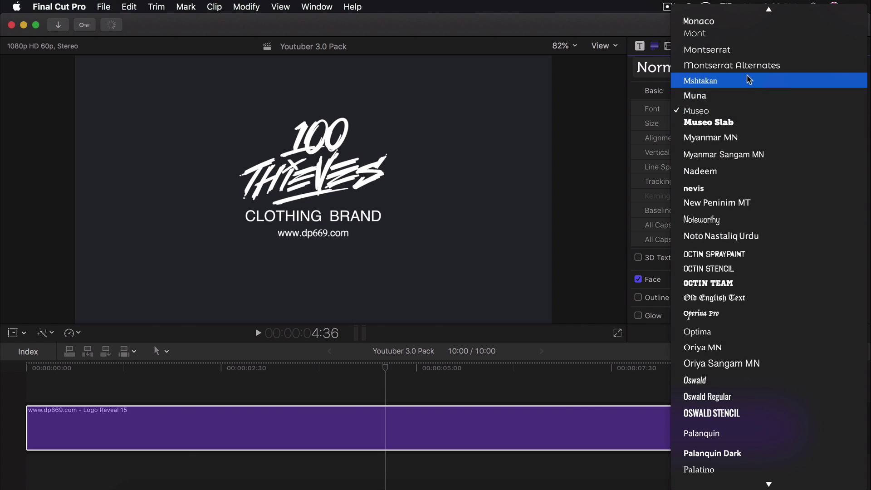
click(740, 34)
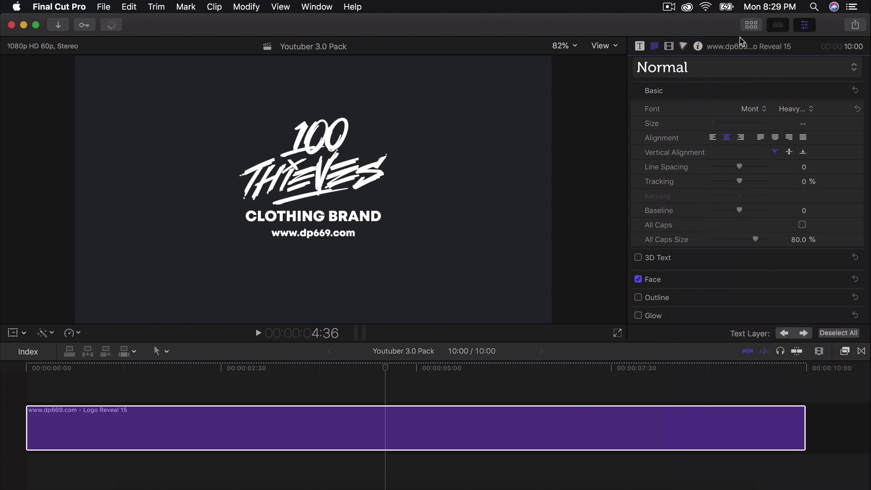
click(640, 46)
- Play the logo reveal animation from the timeline
scroll(830, 204, up, 5)
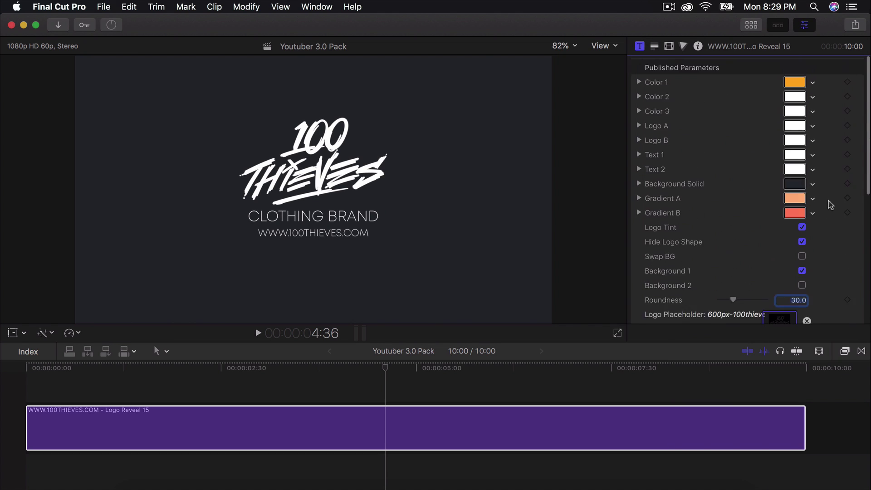
click(606, 383)
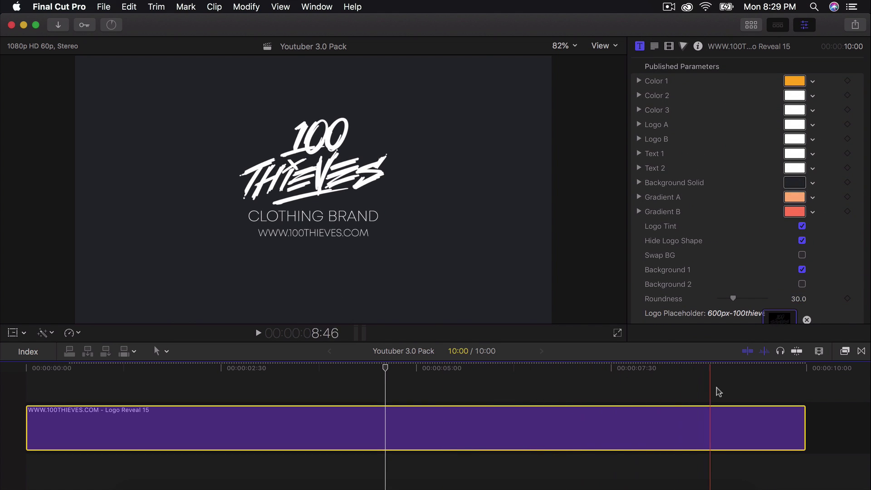
key(space)
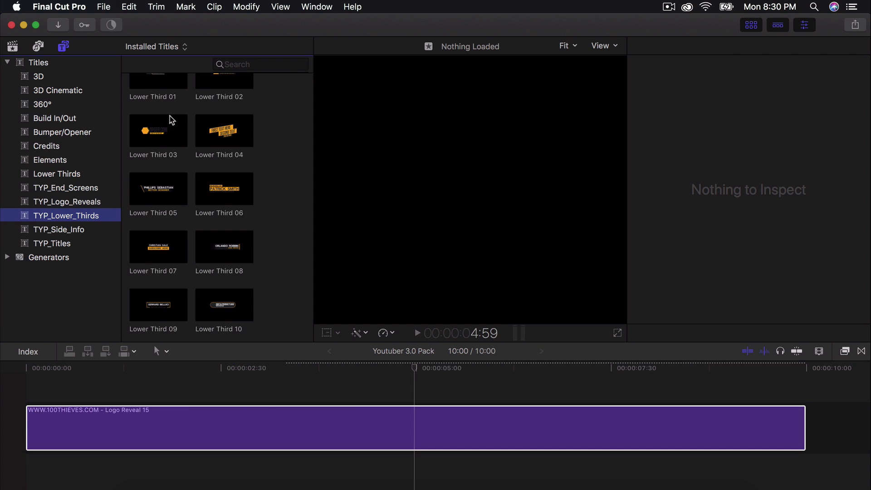
- Add Lower Third 05 above the logo reveal clip and play it back
click(159, 122)
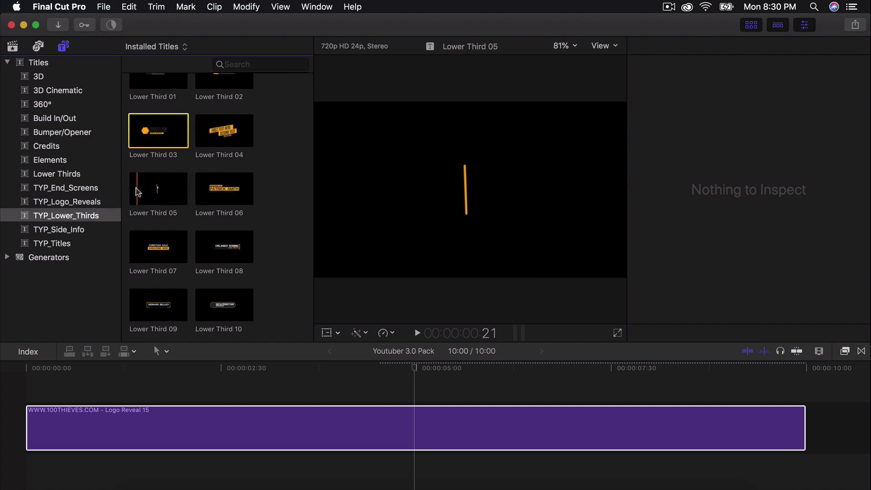
drag(137, 189, 43, 378)
key(space)
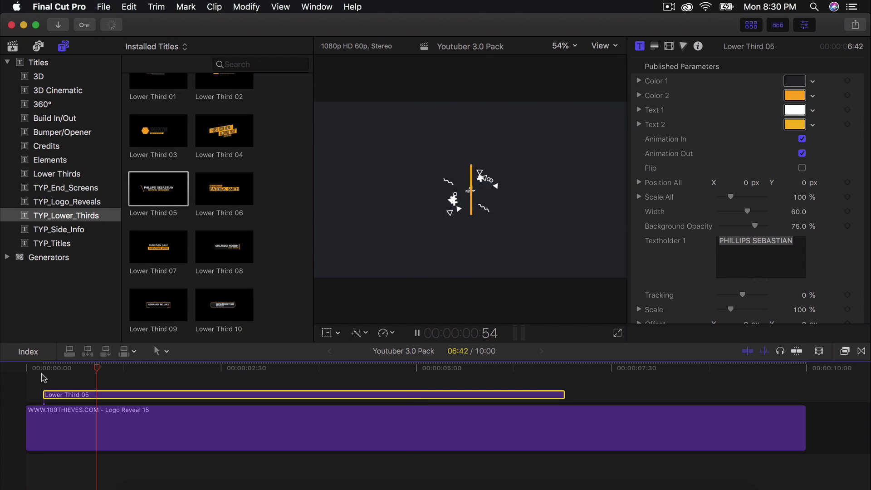
key(space)
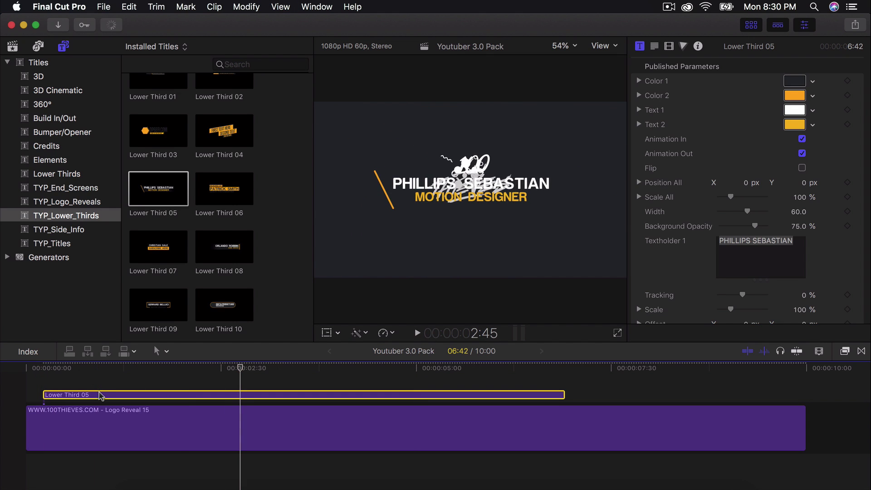
- Move the lower third to the lower left with the Transform tool and replay it
click(326, 332)
drag(467, 132, 413, 191)
click(605, 66)
key(space)
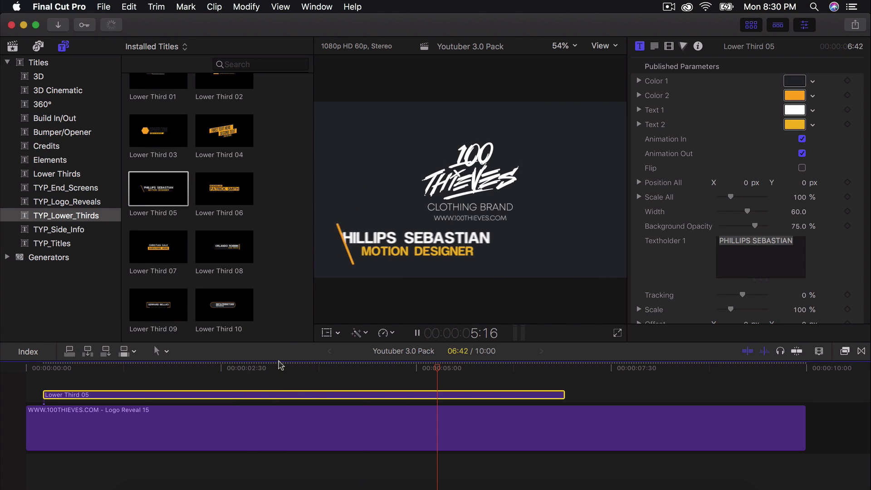
key(space)
- Add the palm-tree clip after the bridge clip and trim the edit point between them
scroll(151, 278, down, 3)
click(66, 187)
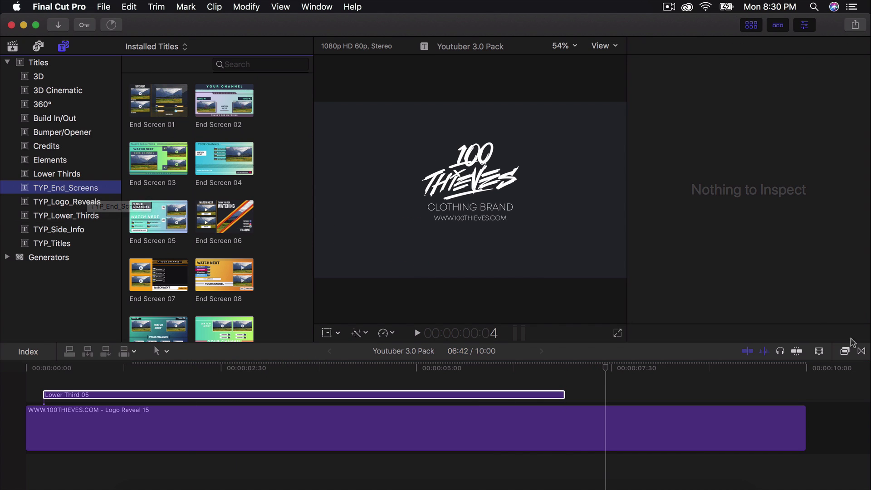
click(867, 352)
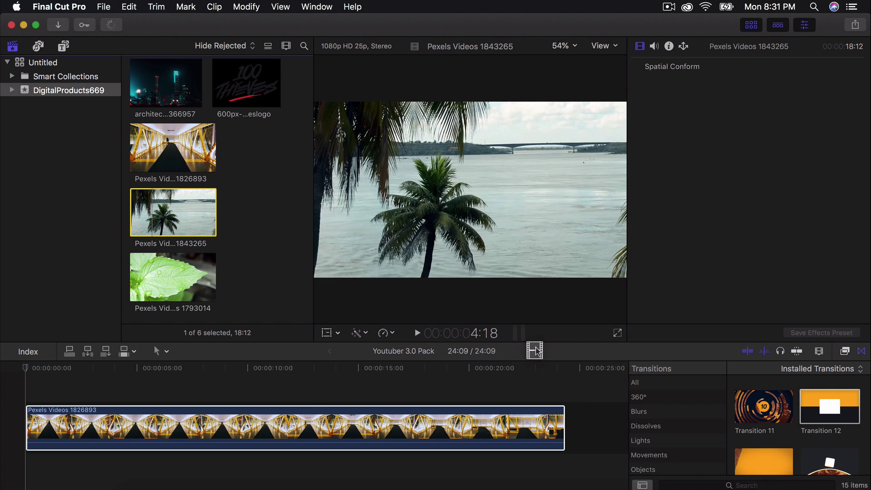
drag(173, 212, 580, 414)
key(super+minus)
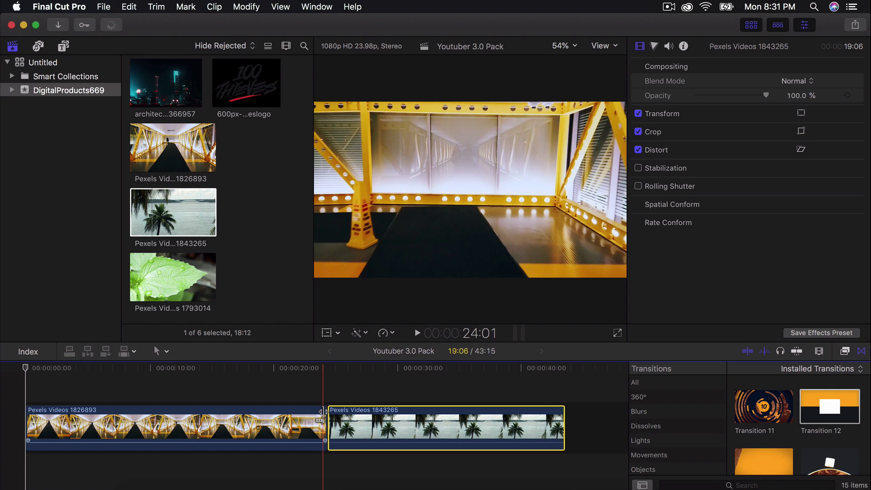
key(super+minus)
drag(285, 410, 308, 409)
- Place Transition 12 on the edit between the two clips and preview it
drag(815, 411, 305, 413)
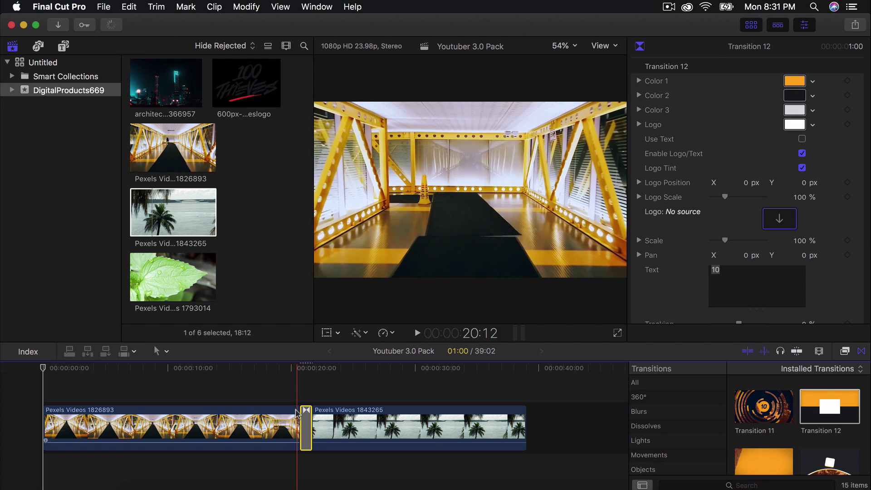
key(space)
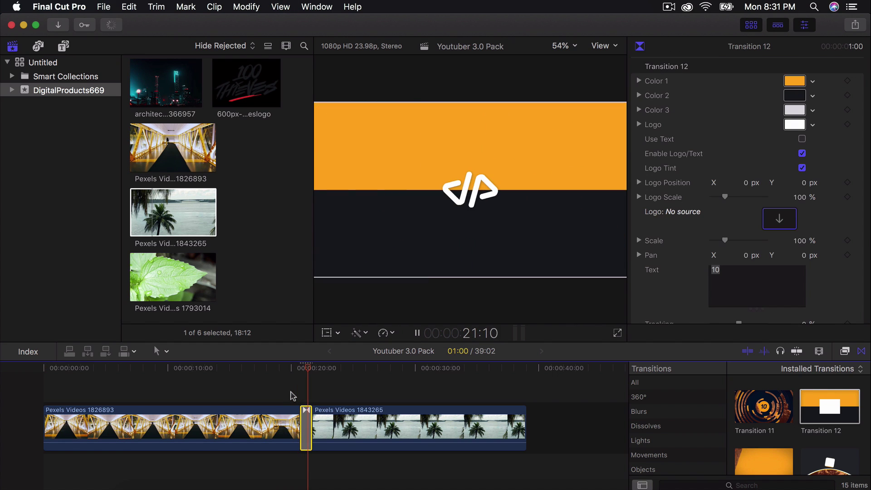
key(space)
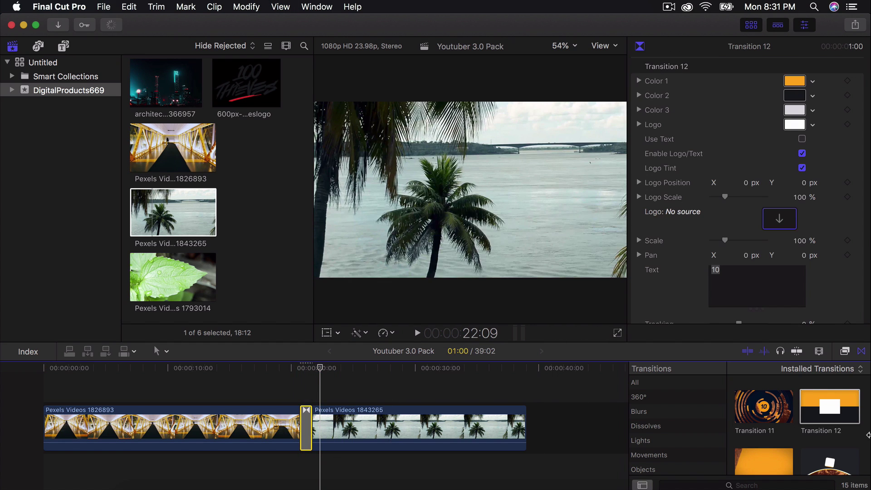
scroll(801, 419, down, 2)
scroll(801, 419, up, 3)
scroll(801, 420, up, 3)
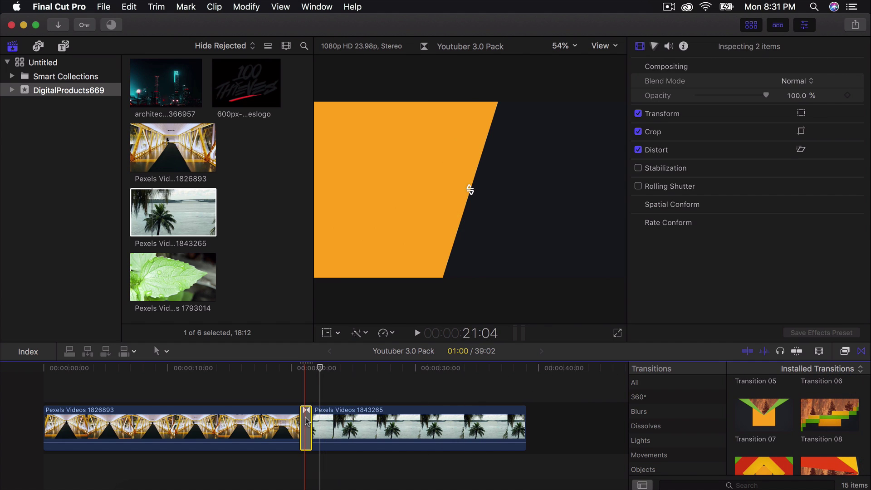
scroll(757, 213, down, 2)
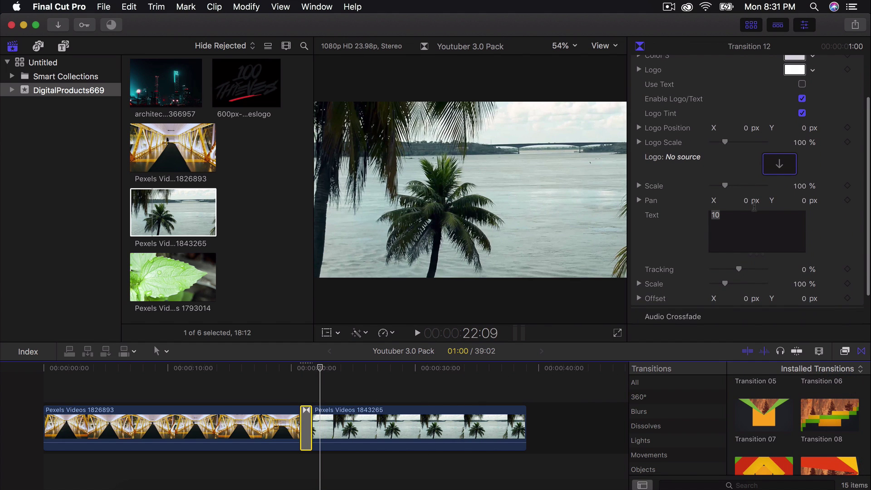
scroll(703, 152, up, 3)
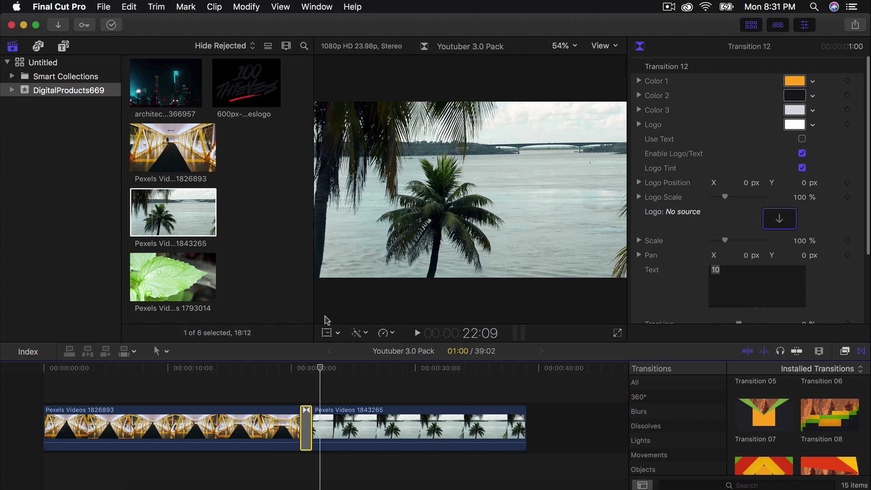
- Set Transition 12's Color 1 to red, leave Color 2 unchanged, and zoom in on the transition
drag(299, 368, 305, 368)
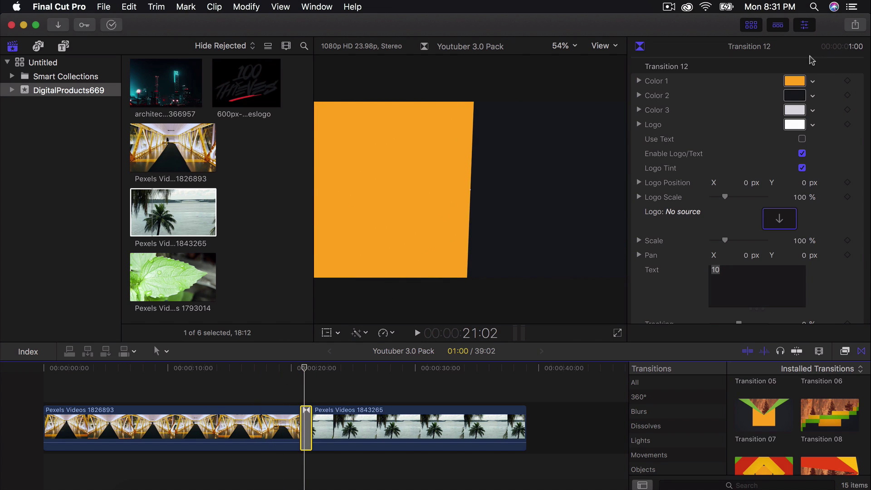
click(795, 81)
click(123, 379)
click(7, 283)
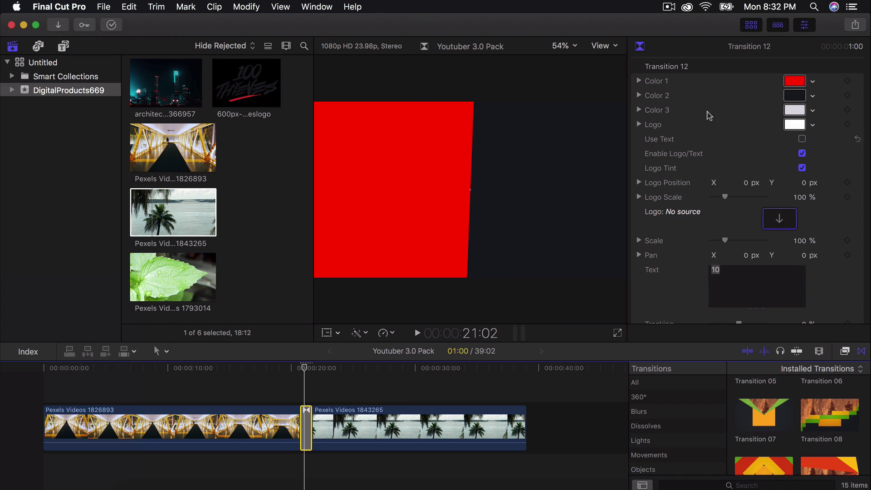
click(794, 96)
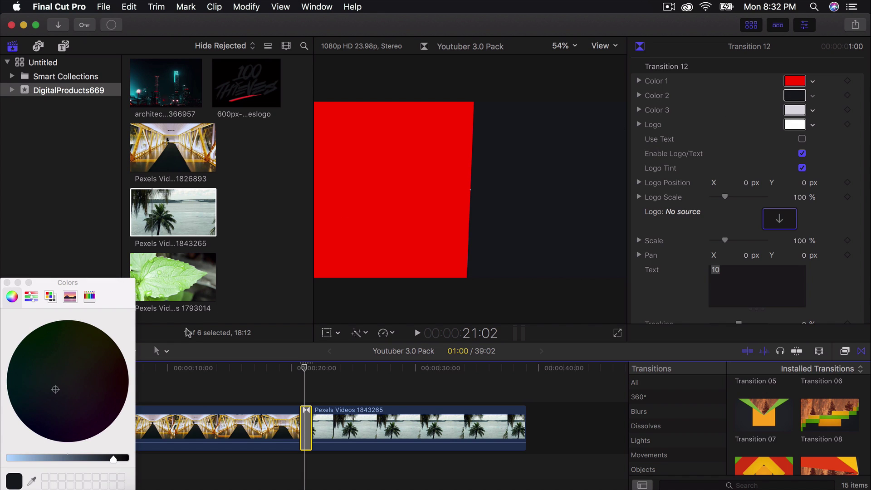
click(7, 283)
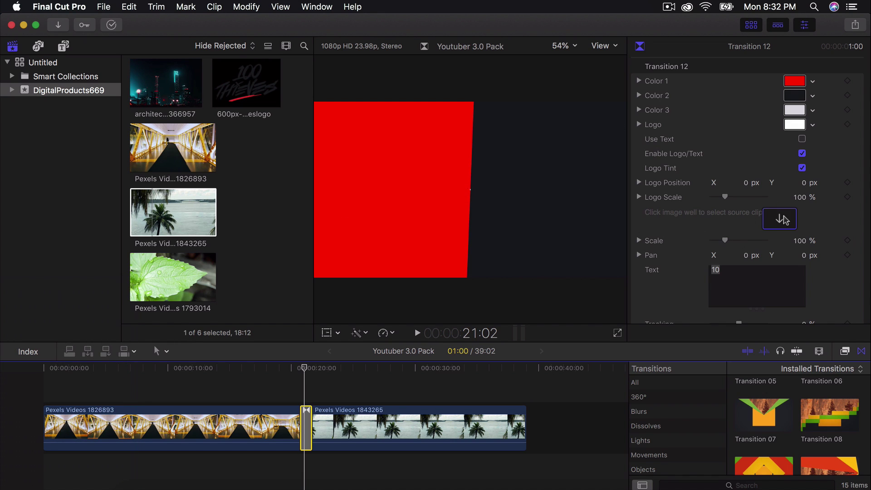
drag(282, 363, 301, 370)
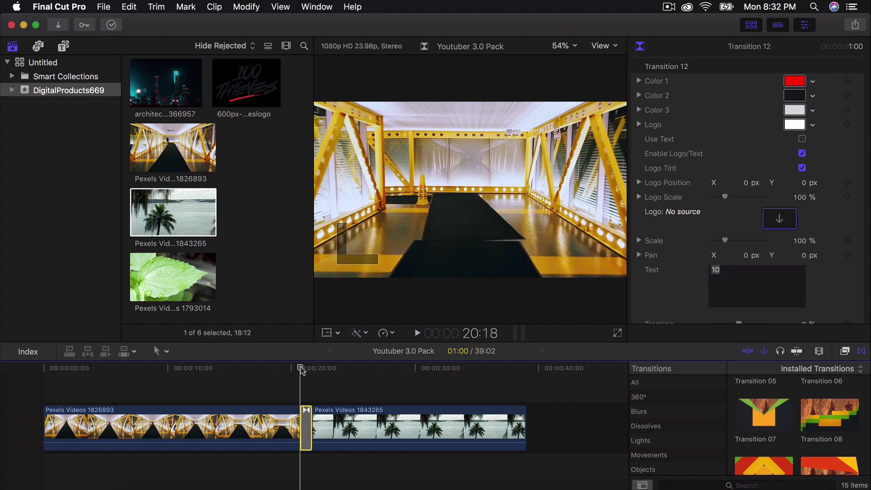
key(super+equal)
key(super+equal)
key(super+equal)
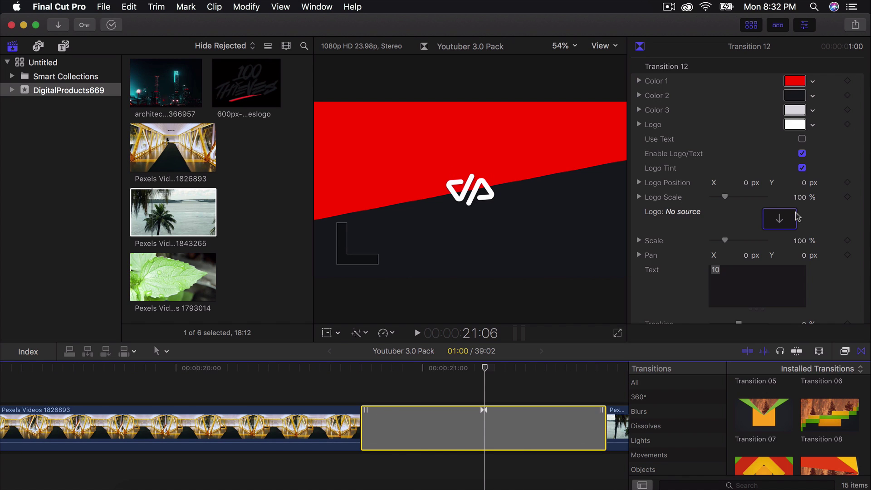
- Load the 600px-100thieveslogo clip into the transition's Logo image well
click(794, 217)
click(246, 83)
click(588, 333)
- Preview the logo transition, toggling Logo Tint off and back on, then fit the project in the timeline
scroll(272, 390, right, 3)
key(space)
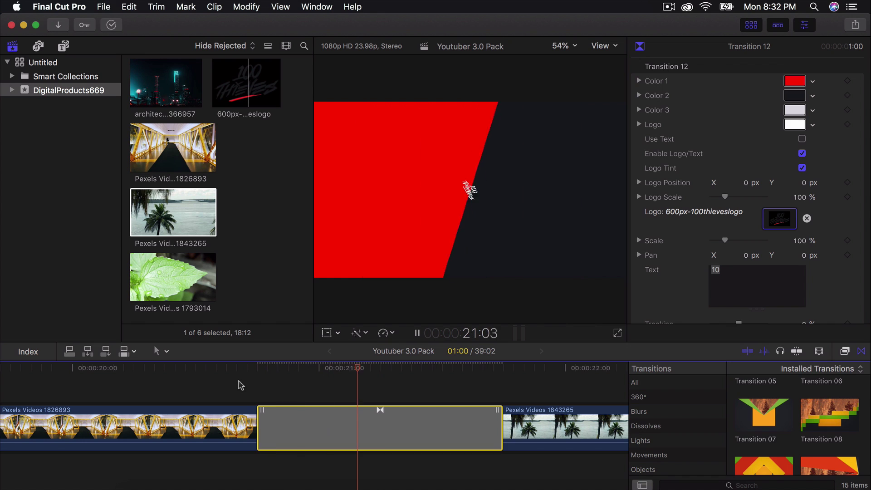
key(slash)
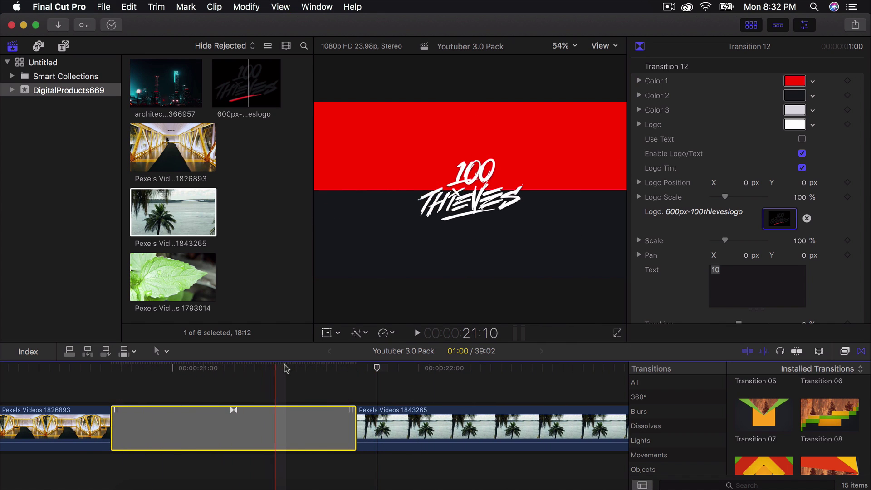
click(262, 368)
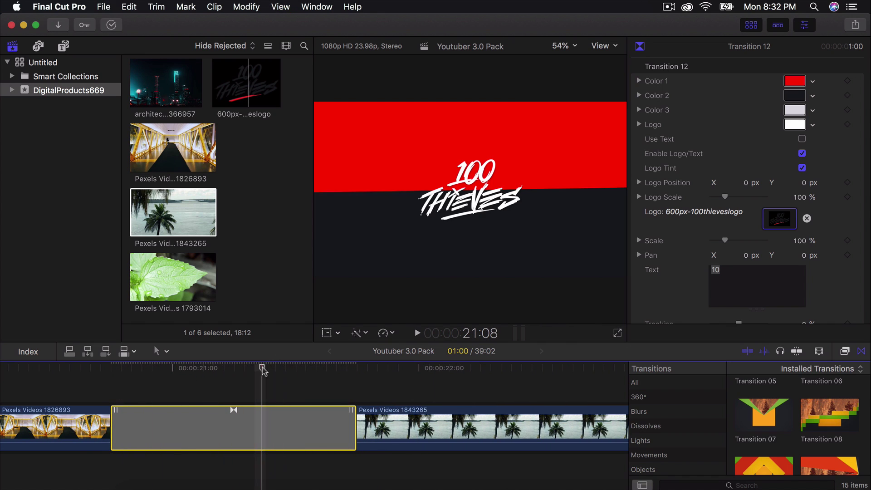
click(801, 168)
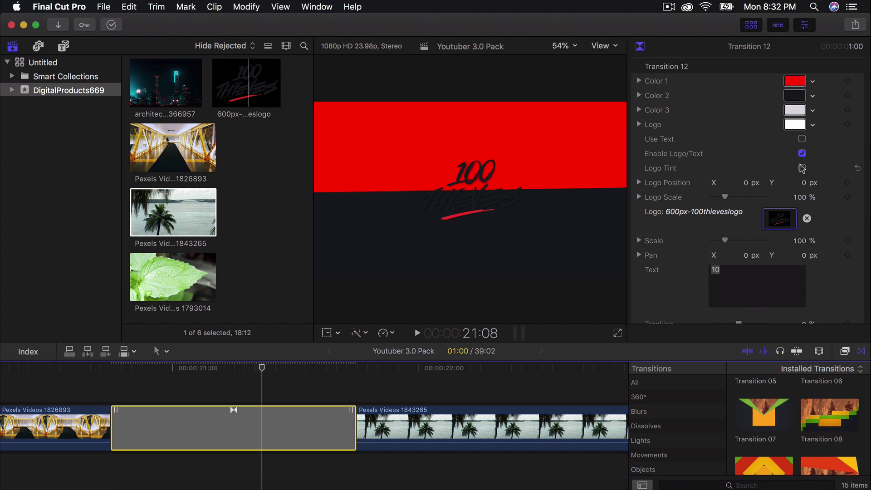
click(802, 168)
key(slash)
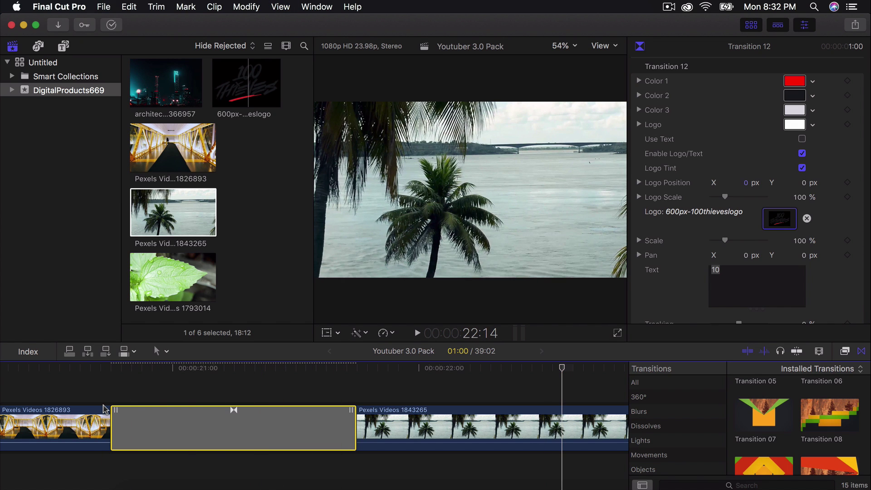
key(shift+z)
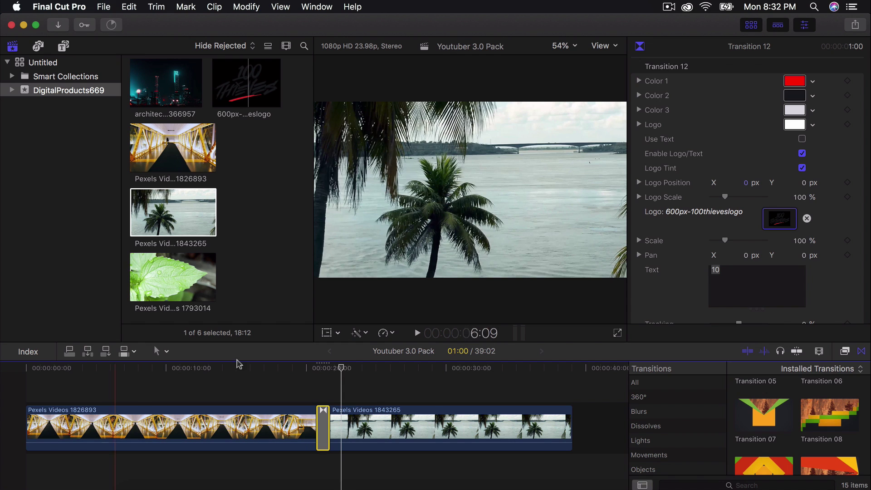